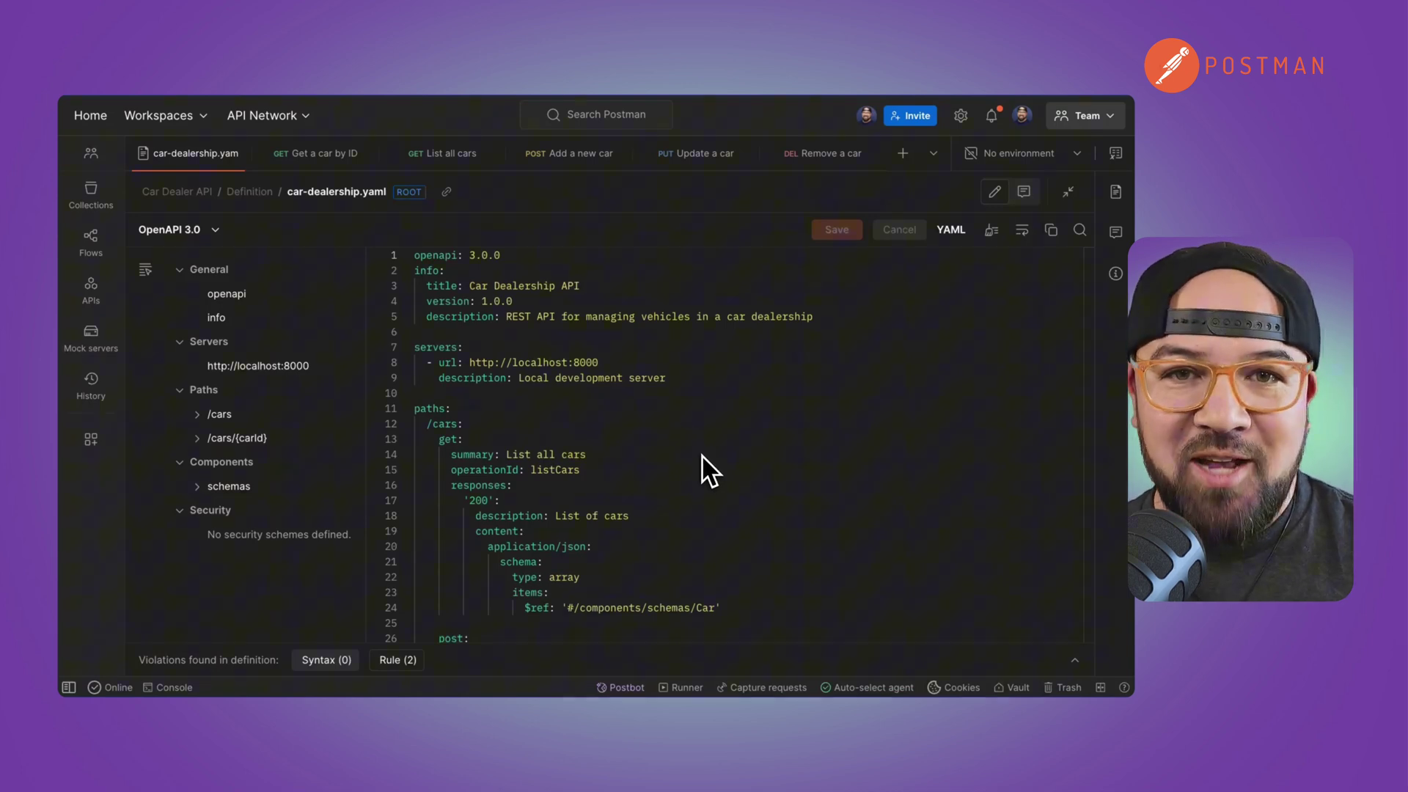
# Review the Get a car by ID, List all cars, Add a new car, Update a car and Remove a car requests
pyautogui.click(325, 153)
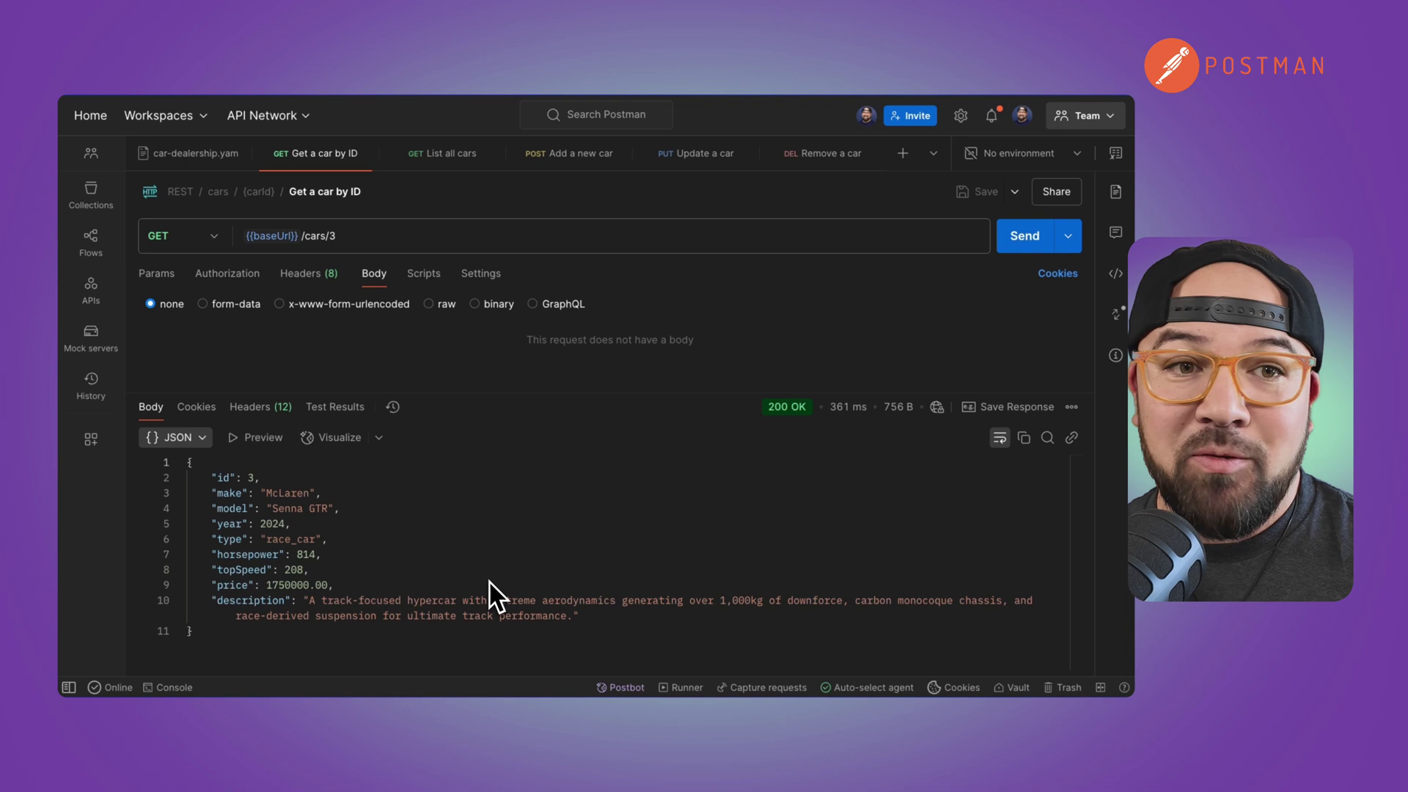
pyautogui.click(451, 153)
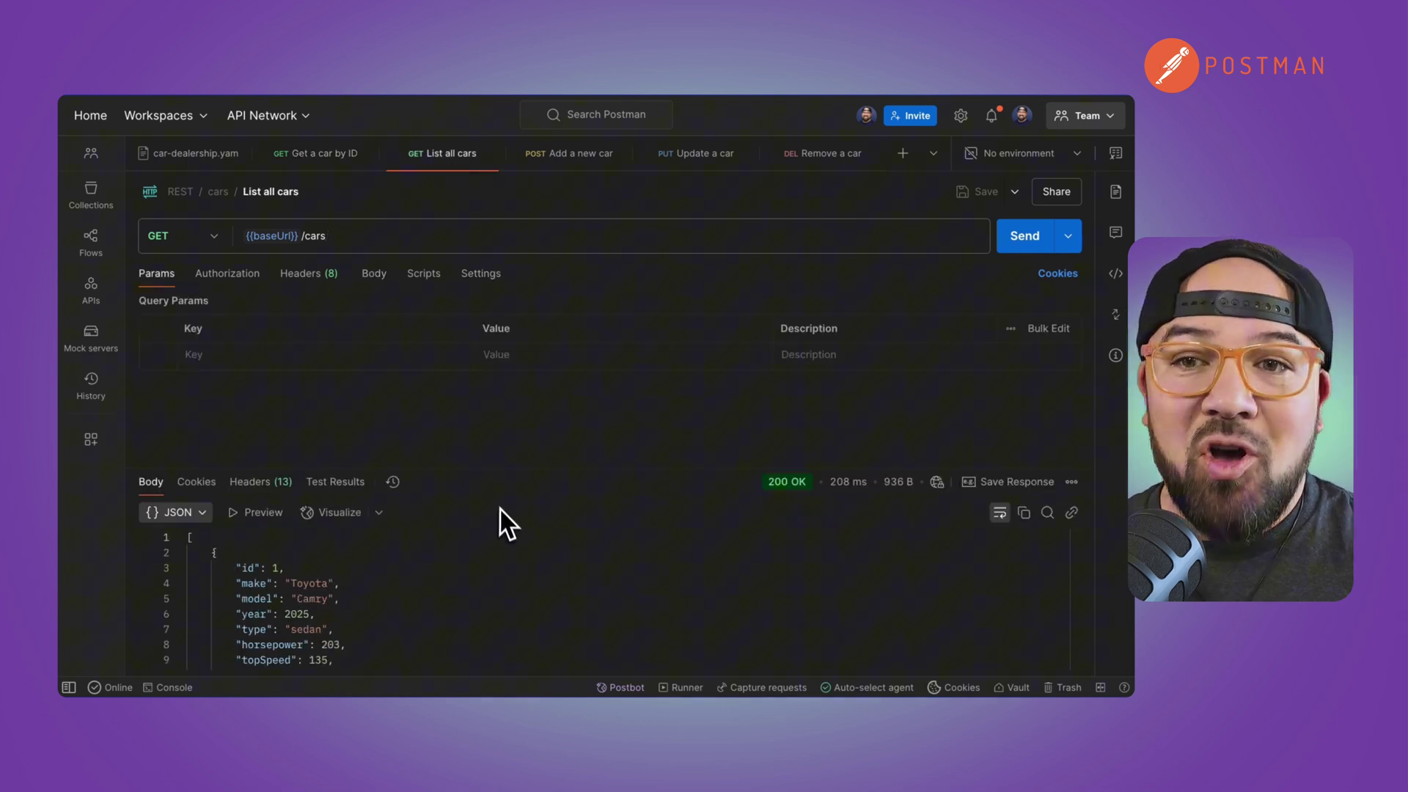
pyautogui.scroll(-5, 498, 580)
pyautogui.scroll(-5, 498, 580)
pyautogui.scroll(-5, 497, 580)
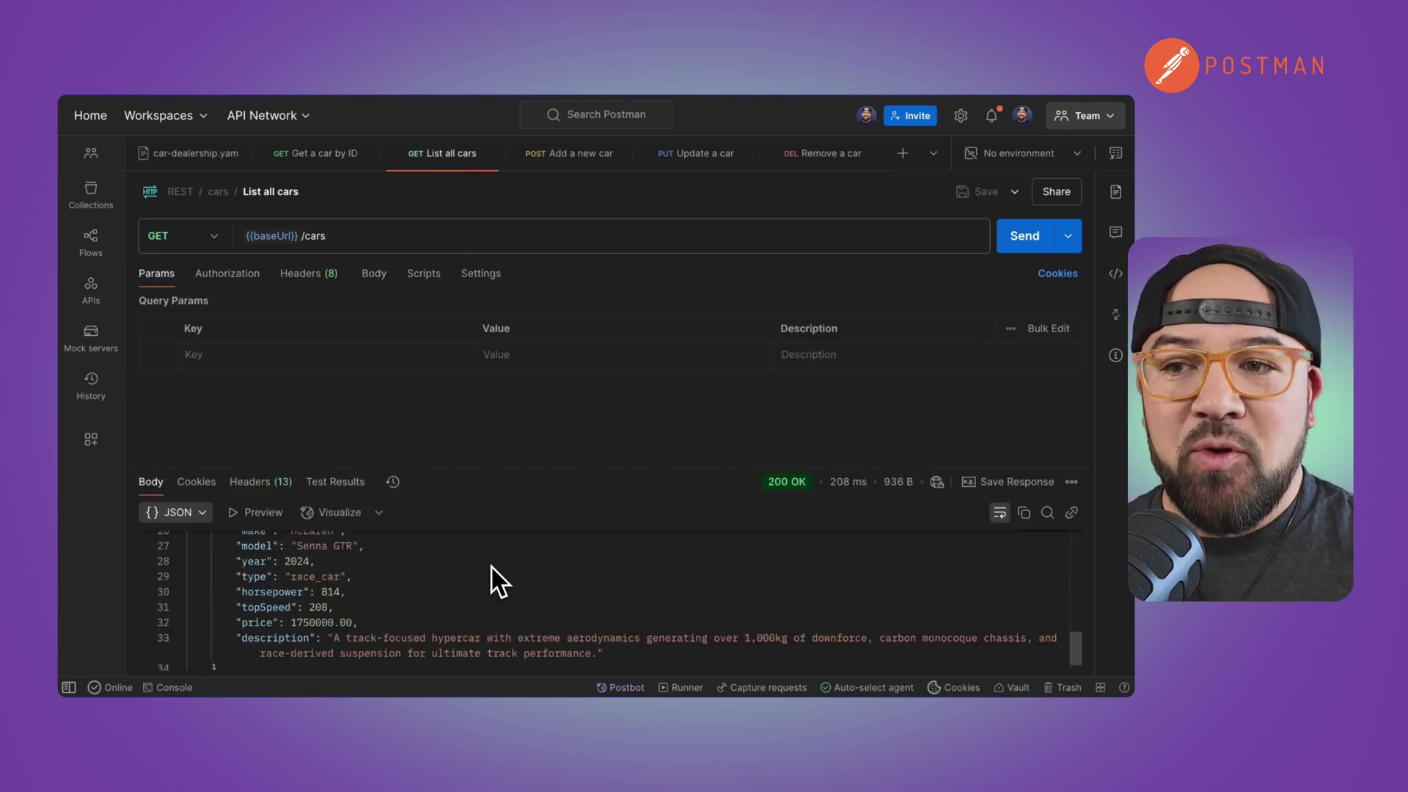
pyautogui.scroll(-3, 498, 579)
pyautogui.click(564, 153)
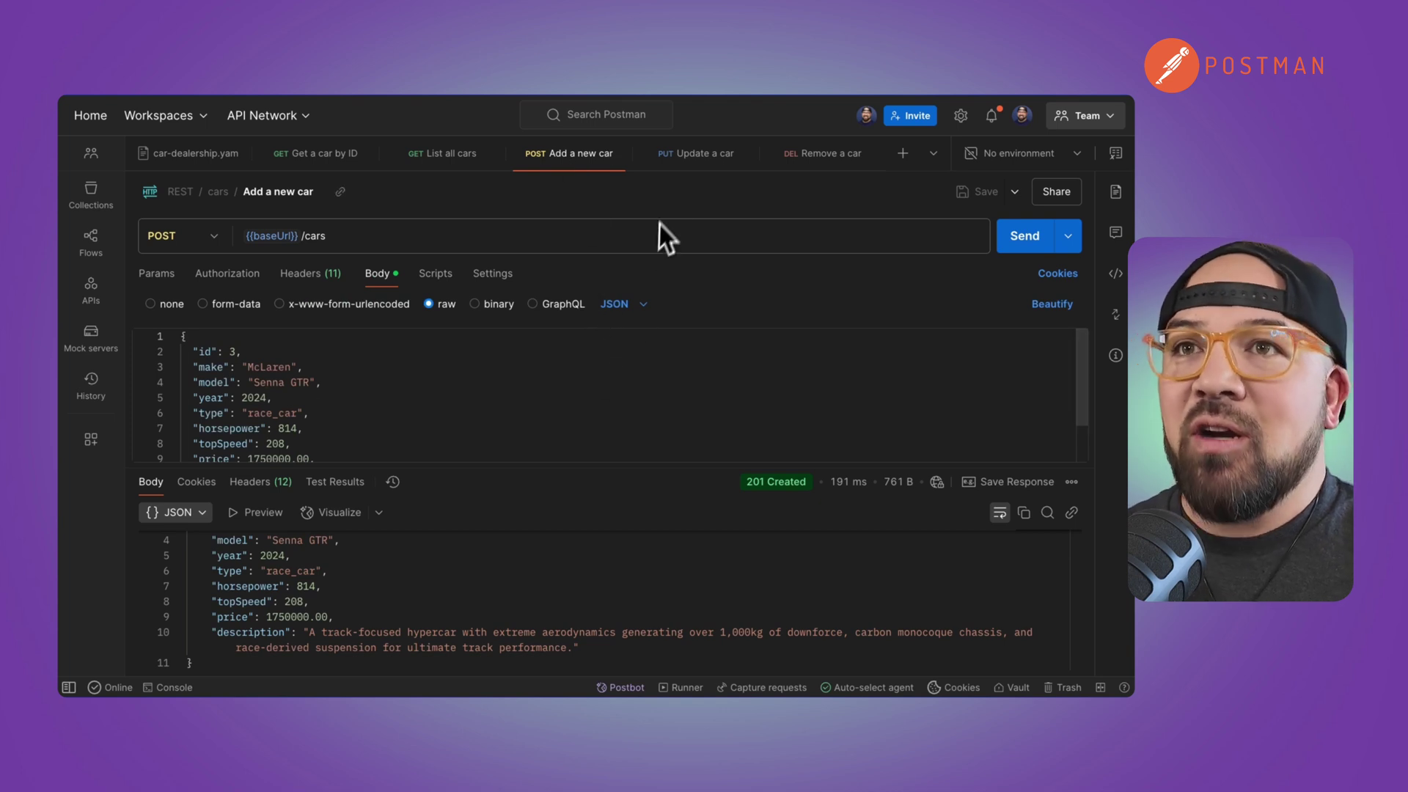
pyautogui.click(696, 153)
pyautogui.click(826, 153)
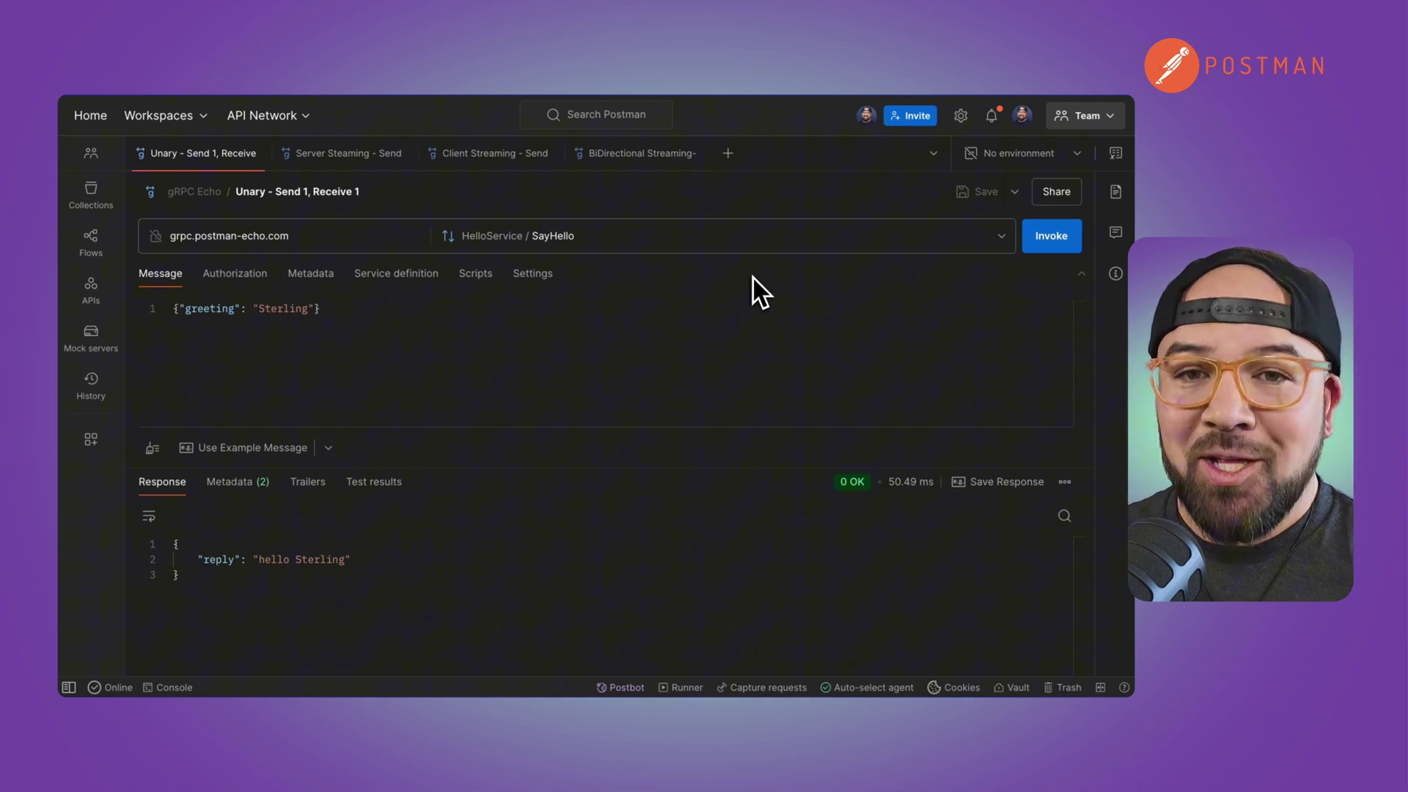
# Invoke the Server Streaming LotsOfReplies request to get multiple 'hello Sterling' replies
pyautogui.click(343, 152)
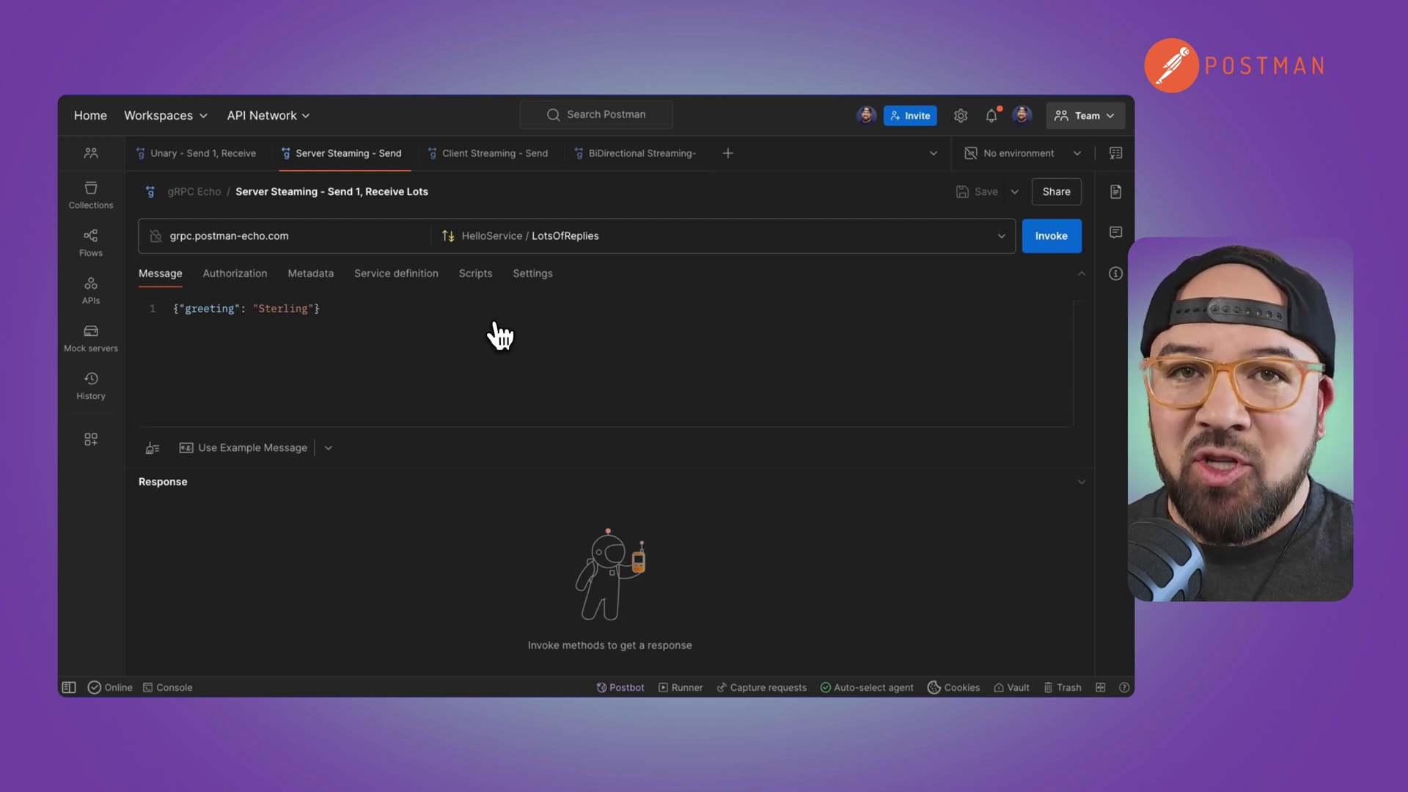
pyautogui.click(1051, 236)
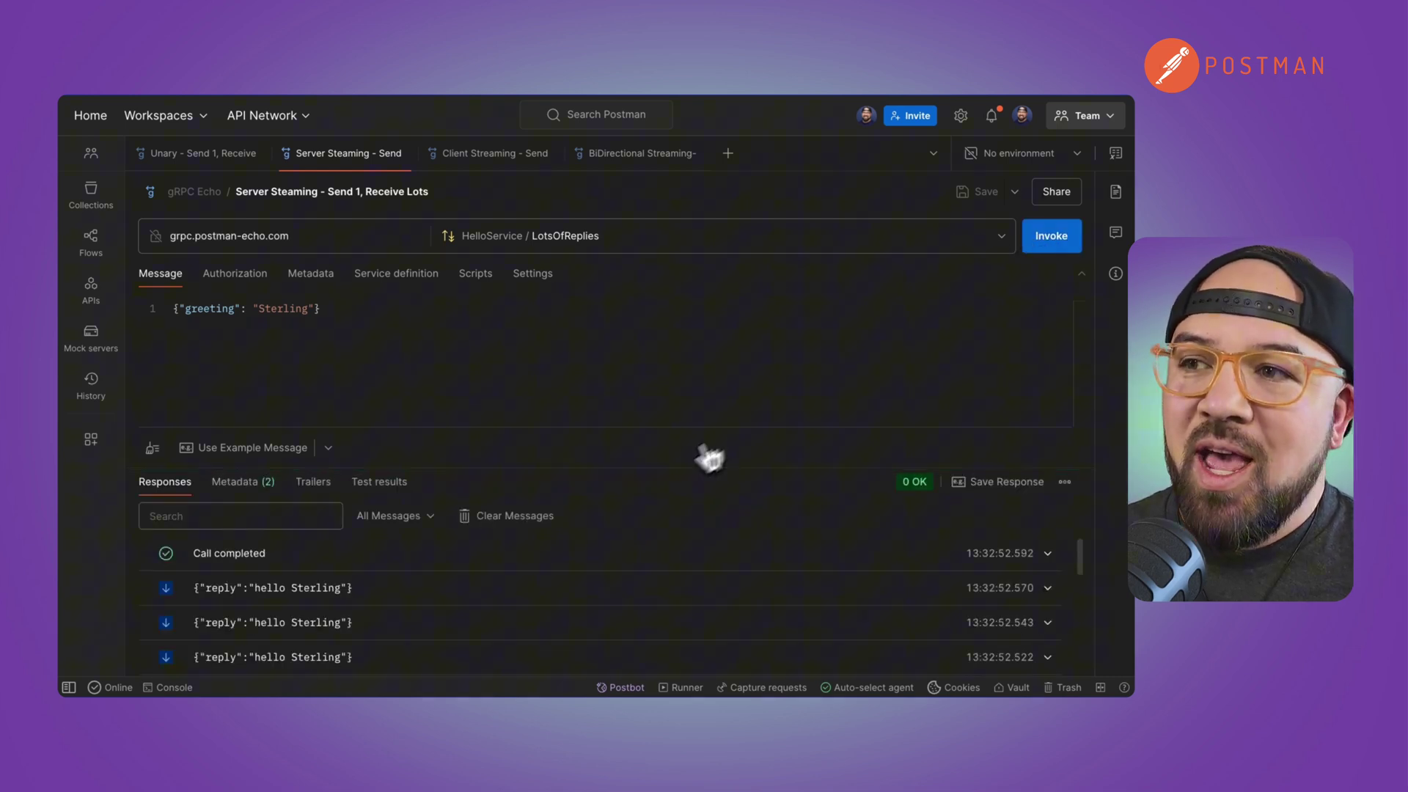
pyautogui.scroll(-3, 600, 583)
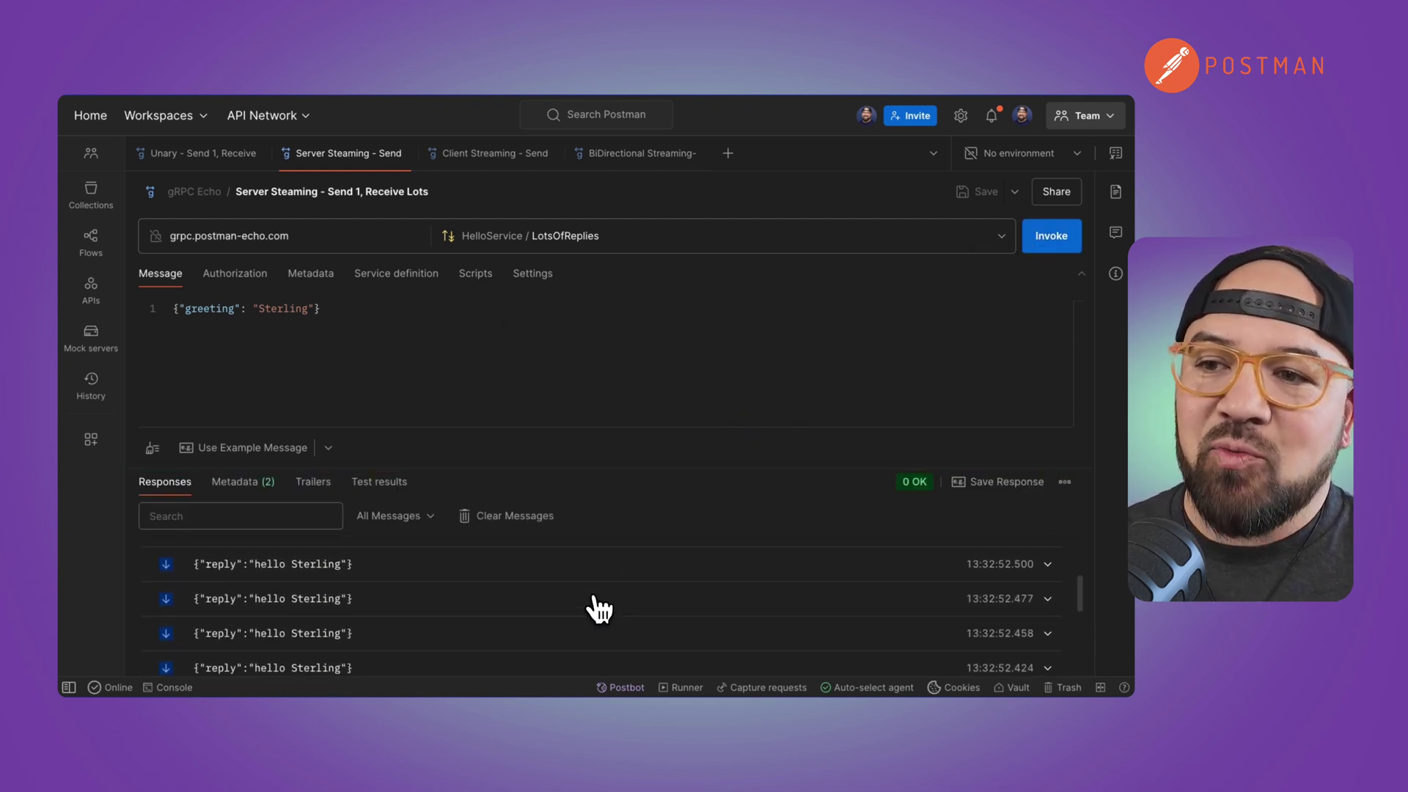
pyautogui.scroll(3, 600, 607)
pyautogui.scroll(2, 600, 607)
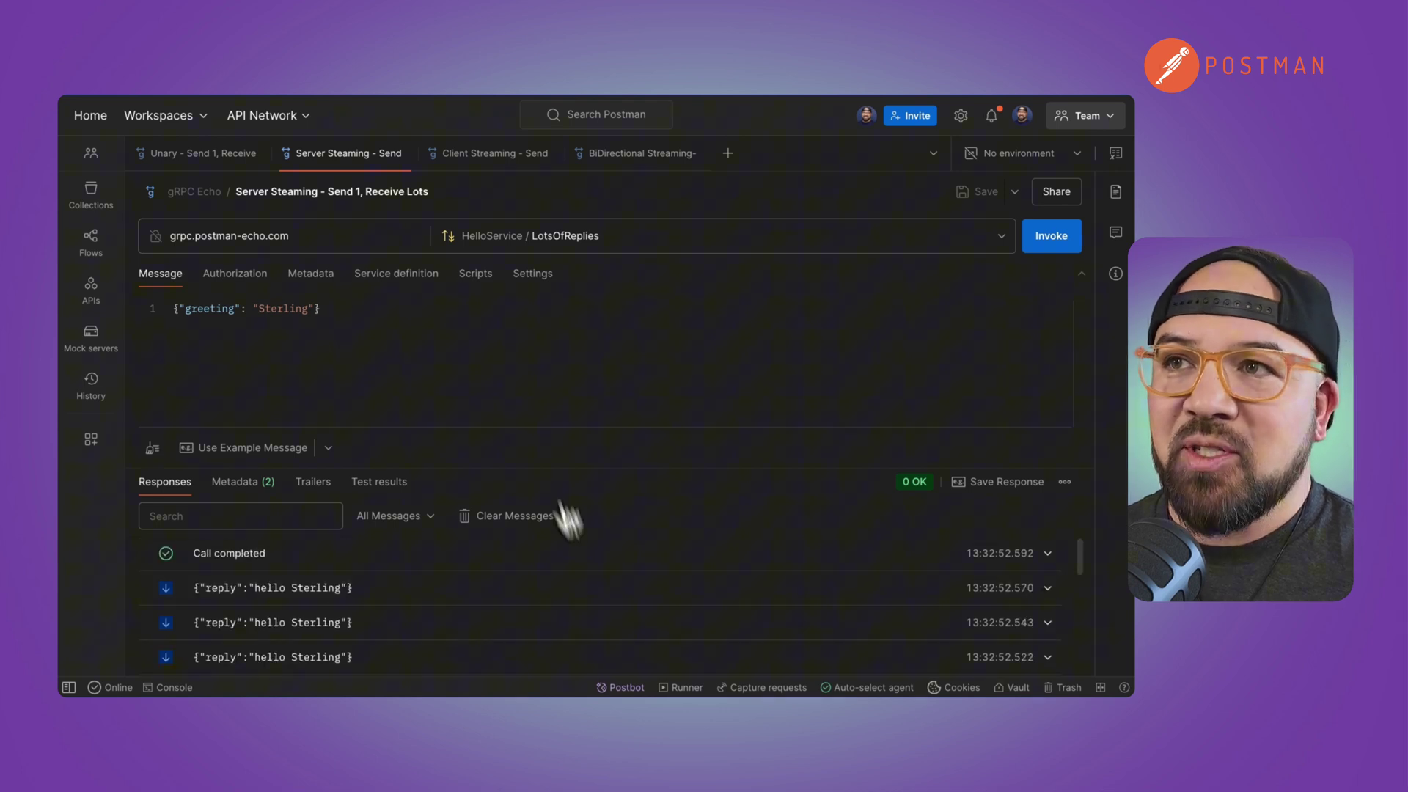
# Run a Client Streaming call, sending several greetings, then end streaming for one combined reply
pyautogui.click(484, 153)
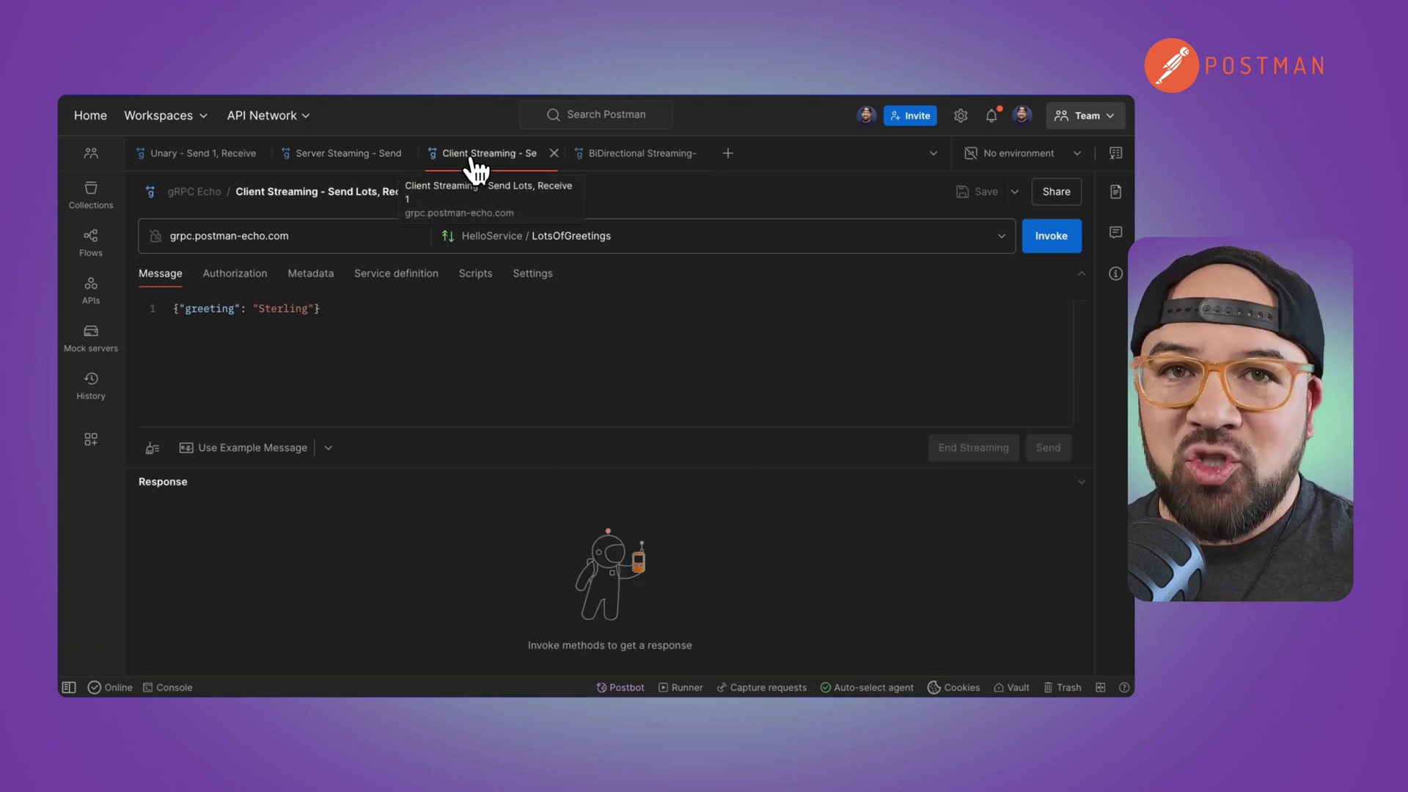
pyautogui.click(1050, 236)
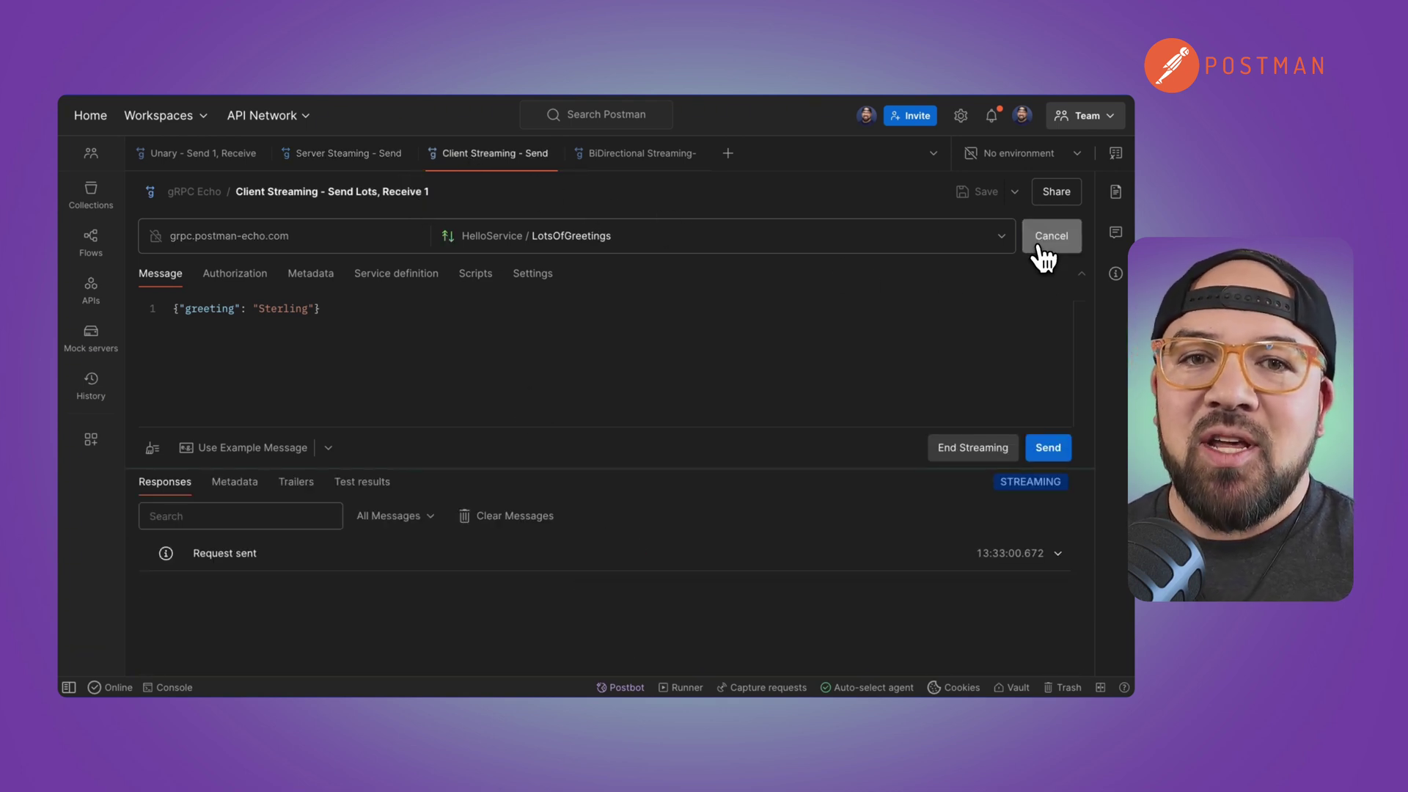
pyautogui.click(1048, 447)
pyautogui.click(1049, 448)
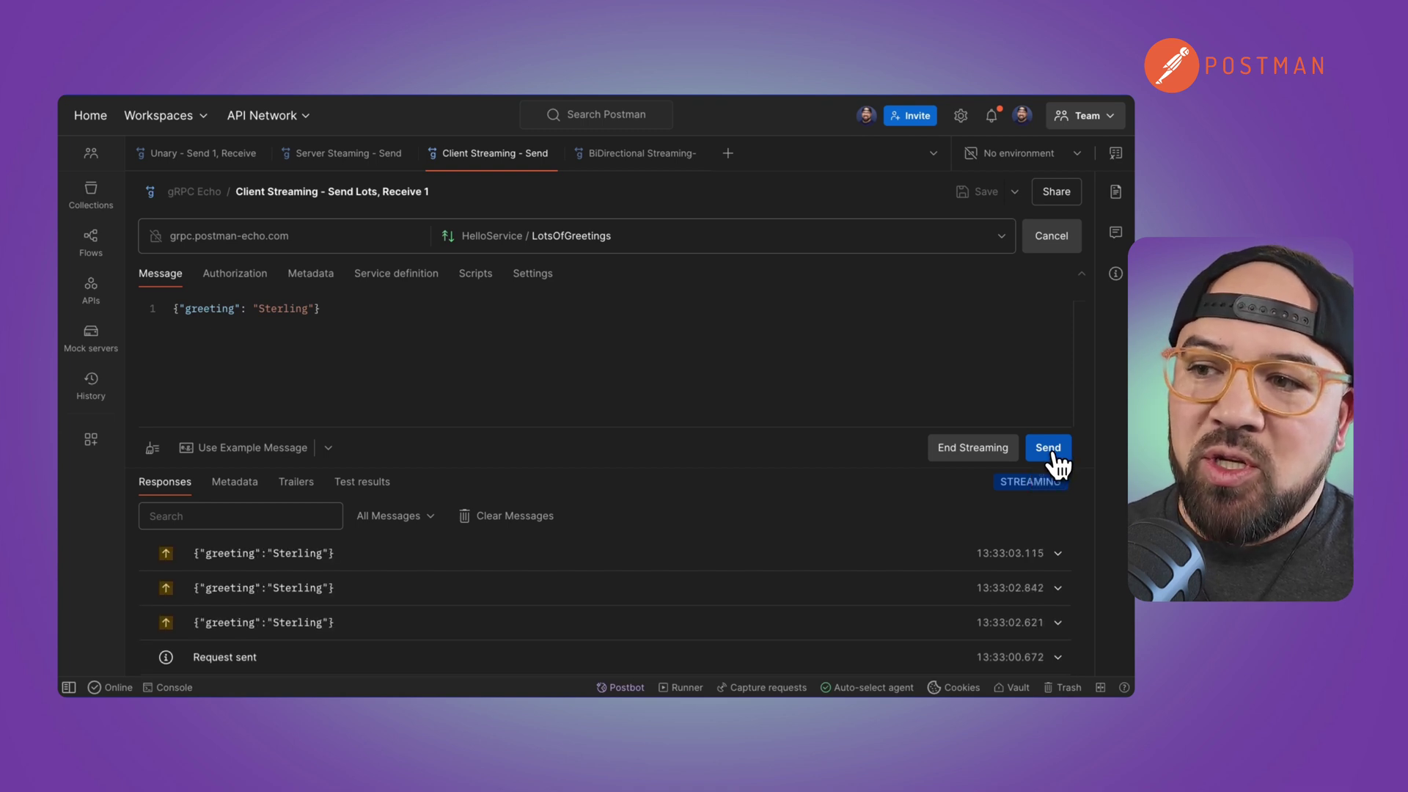
pyautogui.click(1049, 448)
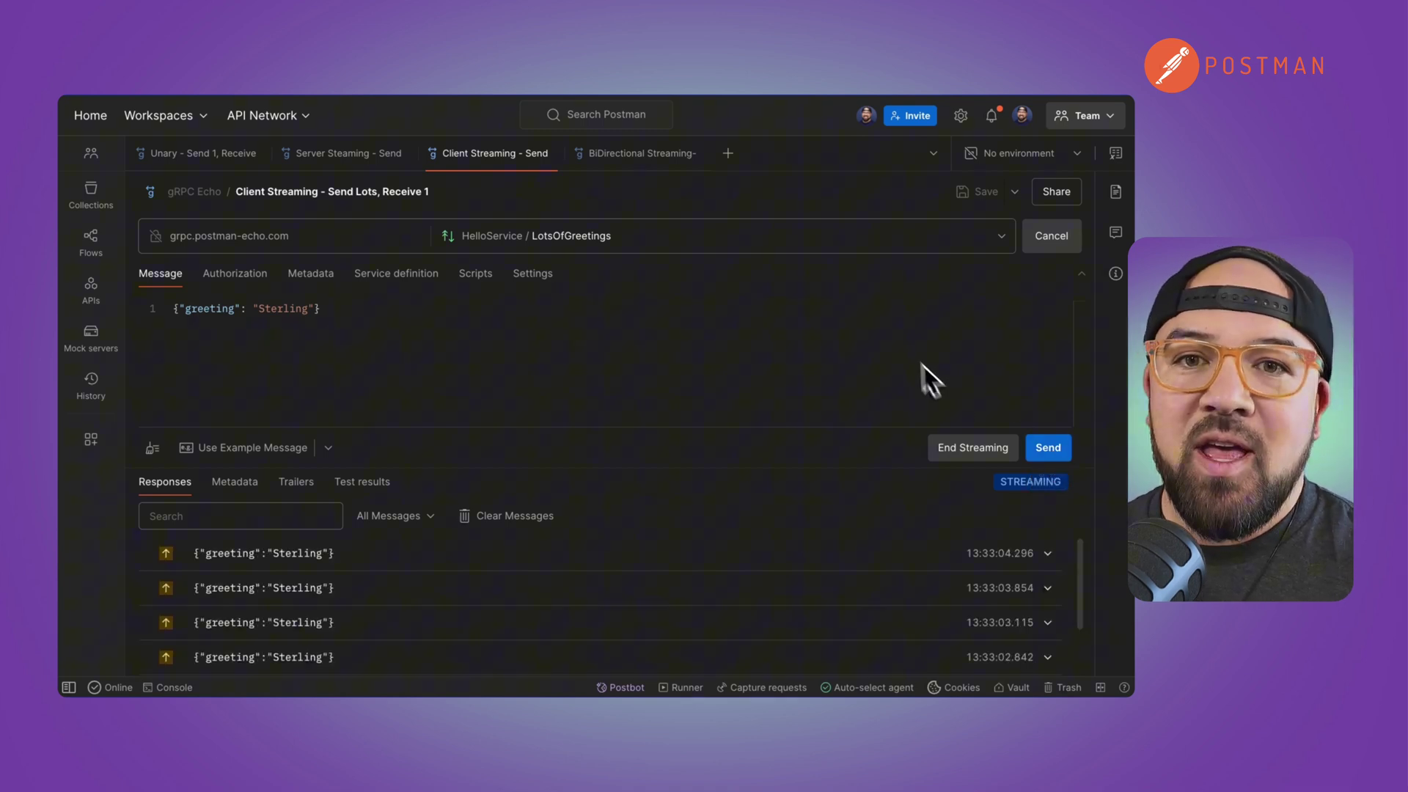
pyautogui.click(972, 448)
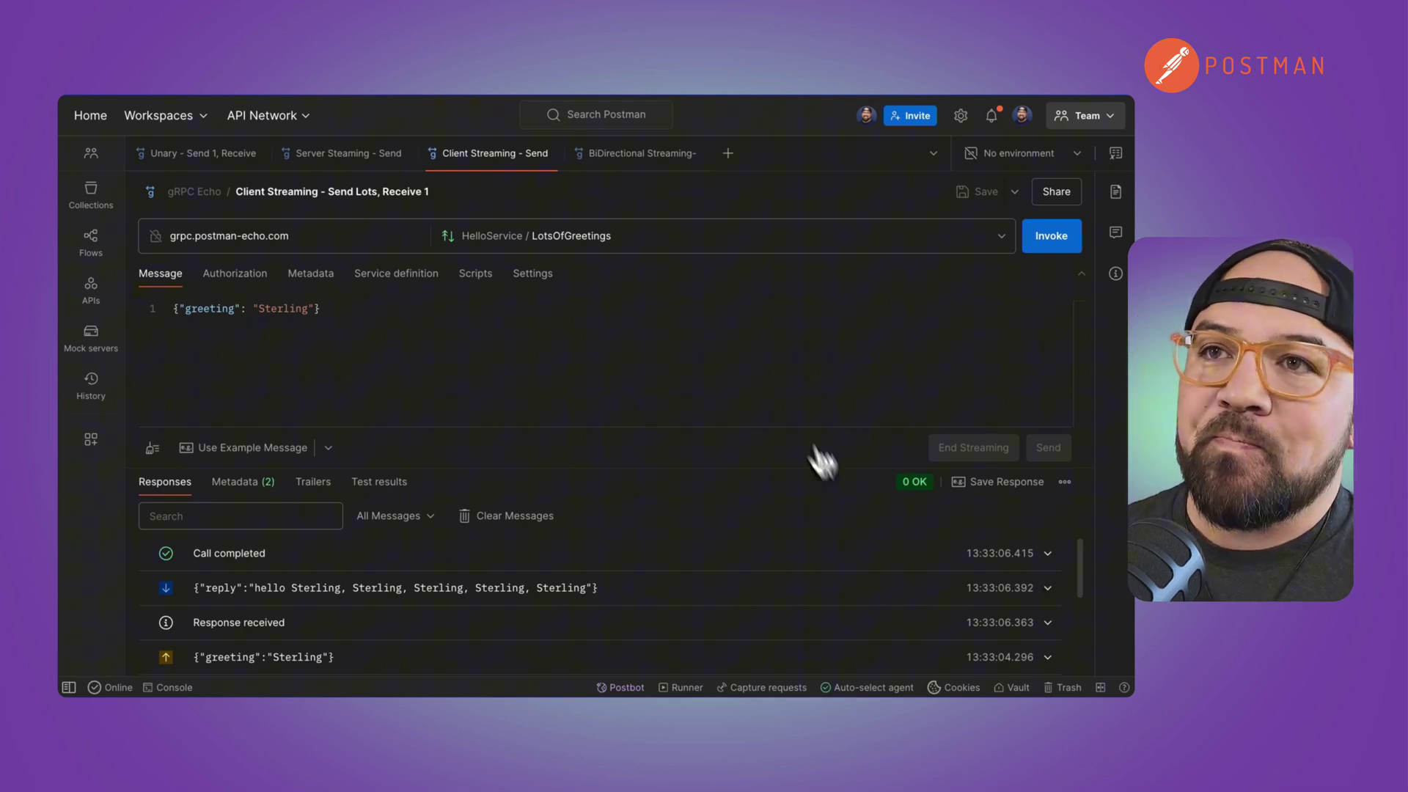
# Invoke the BiDirectional Streaming request and send several 'Sterling' greetings to get 'hello Sterling' replies
pyautogui.click(636, 153)
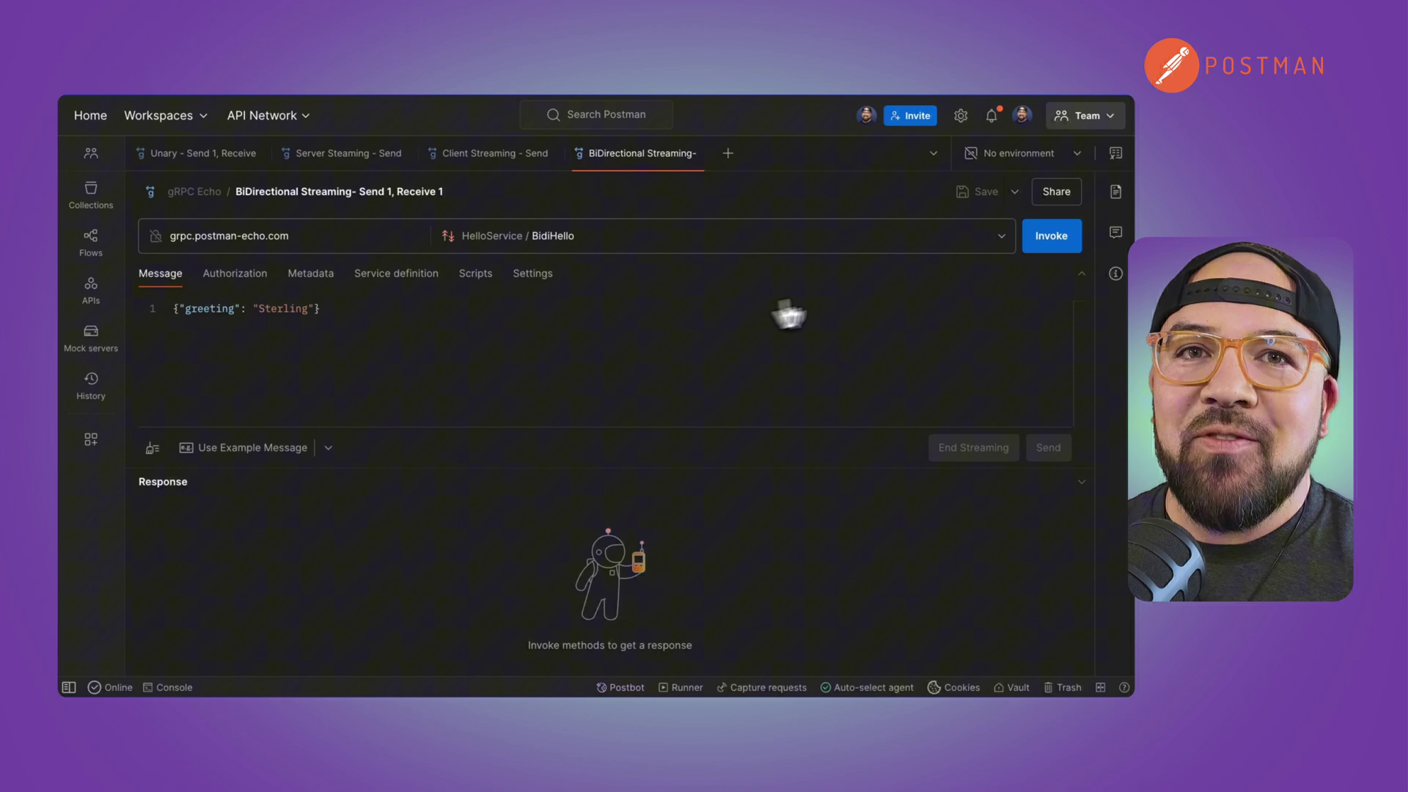
pyautogui.click(1051, 236)
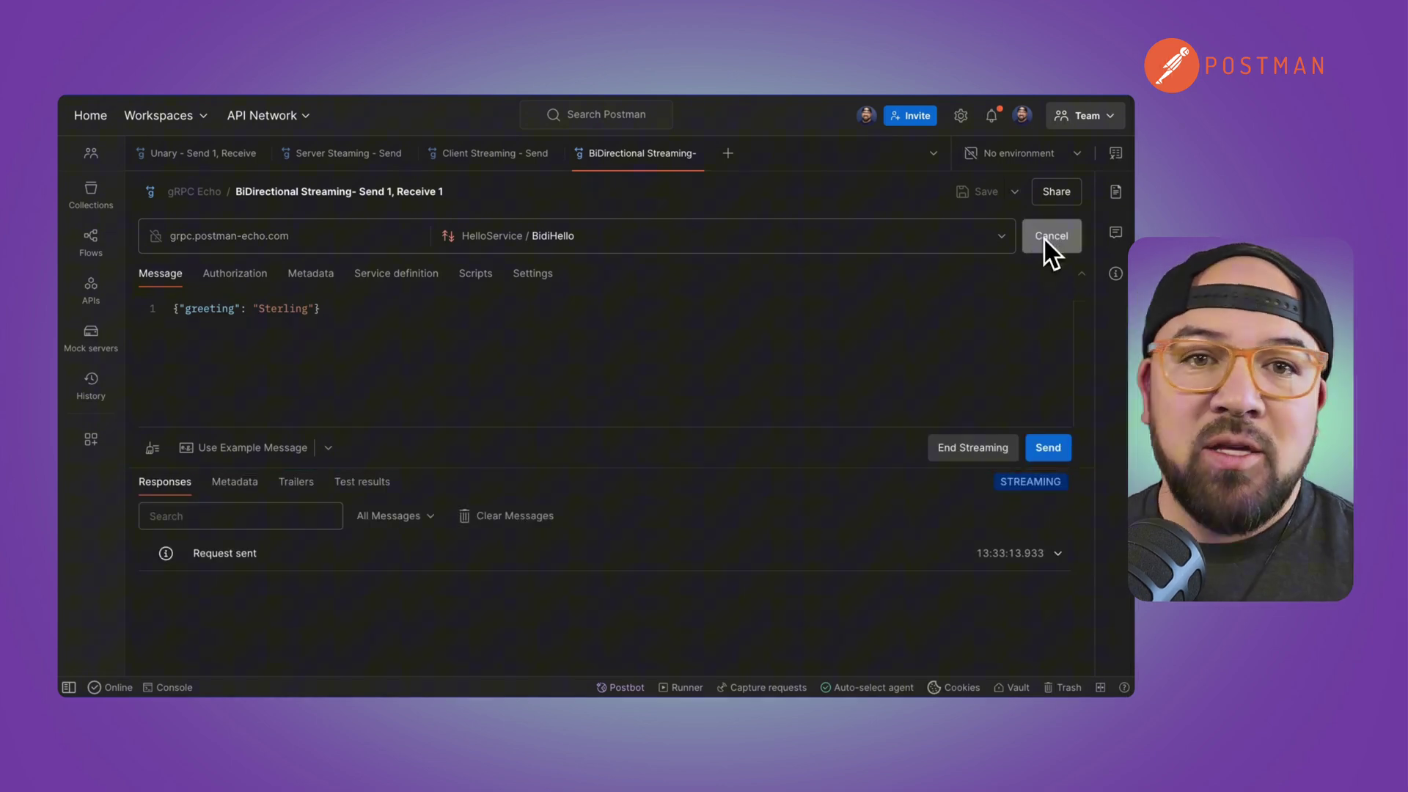
pyautogui.click(1049, 448)
pyautogui.click(1048, 448)
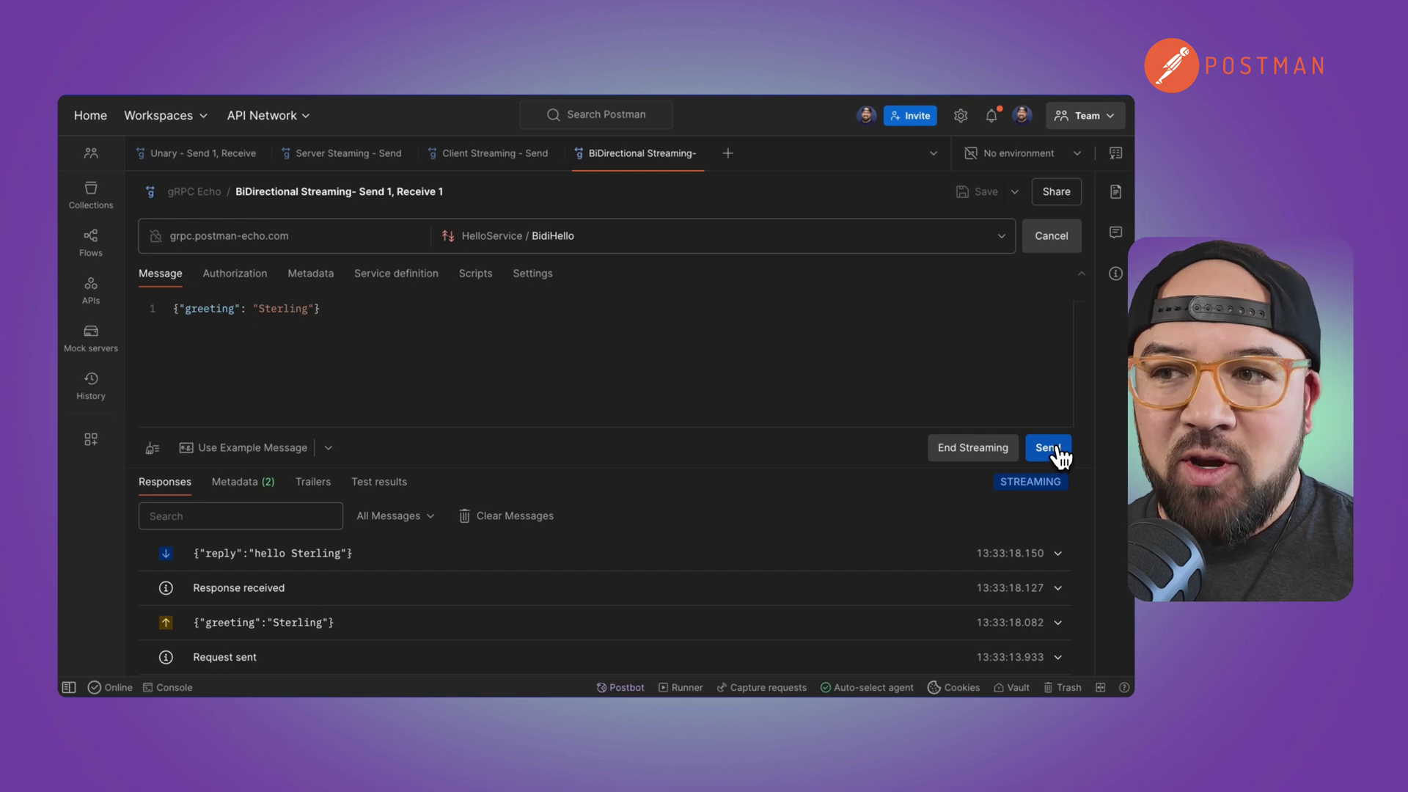
pyautogui.click(1049, 447)
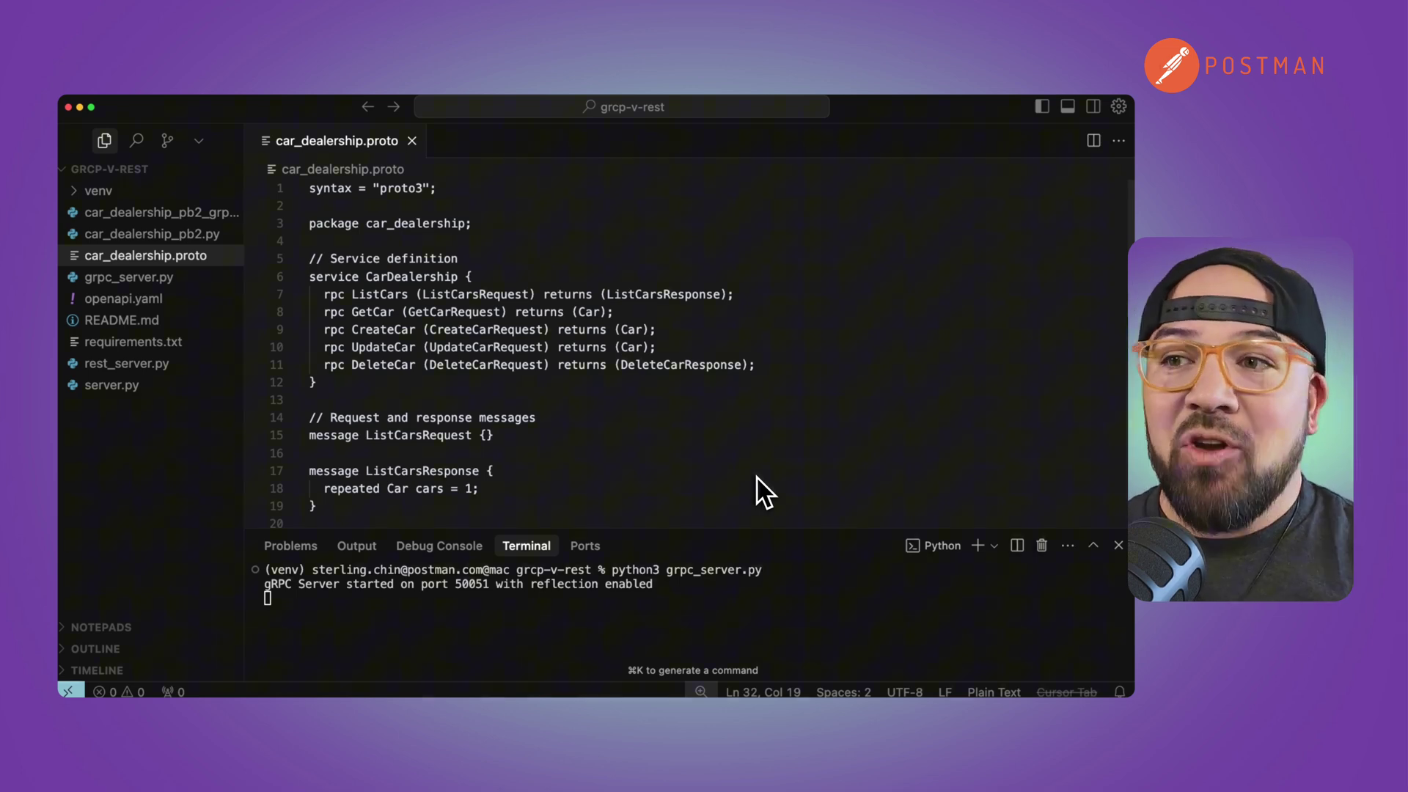
pyautogui.scroll(-10, 764, 493)
pyautogui.scroll(-8, 765, 492)
pyautogui.scroll(18, 764, 492)
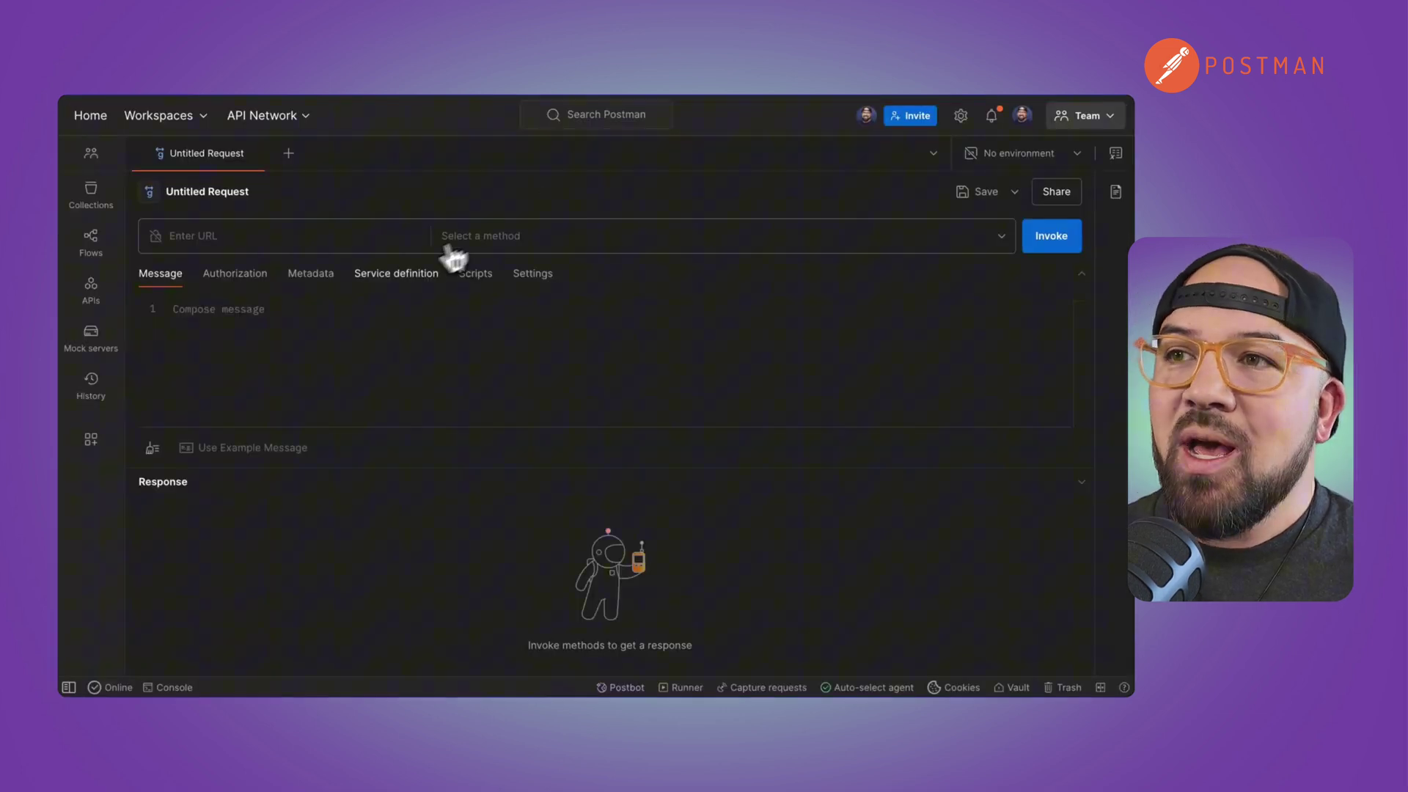
# Import car_dealership.proto as the new gRPC request's service definition
pyautogui.click(397, 273)
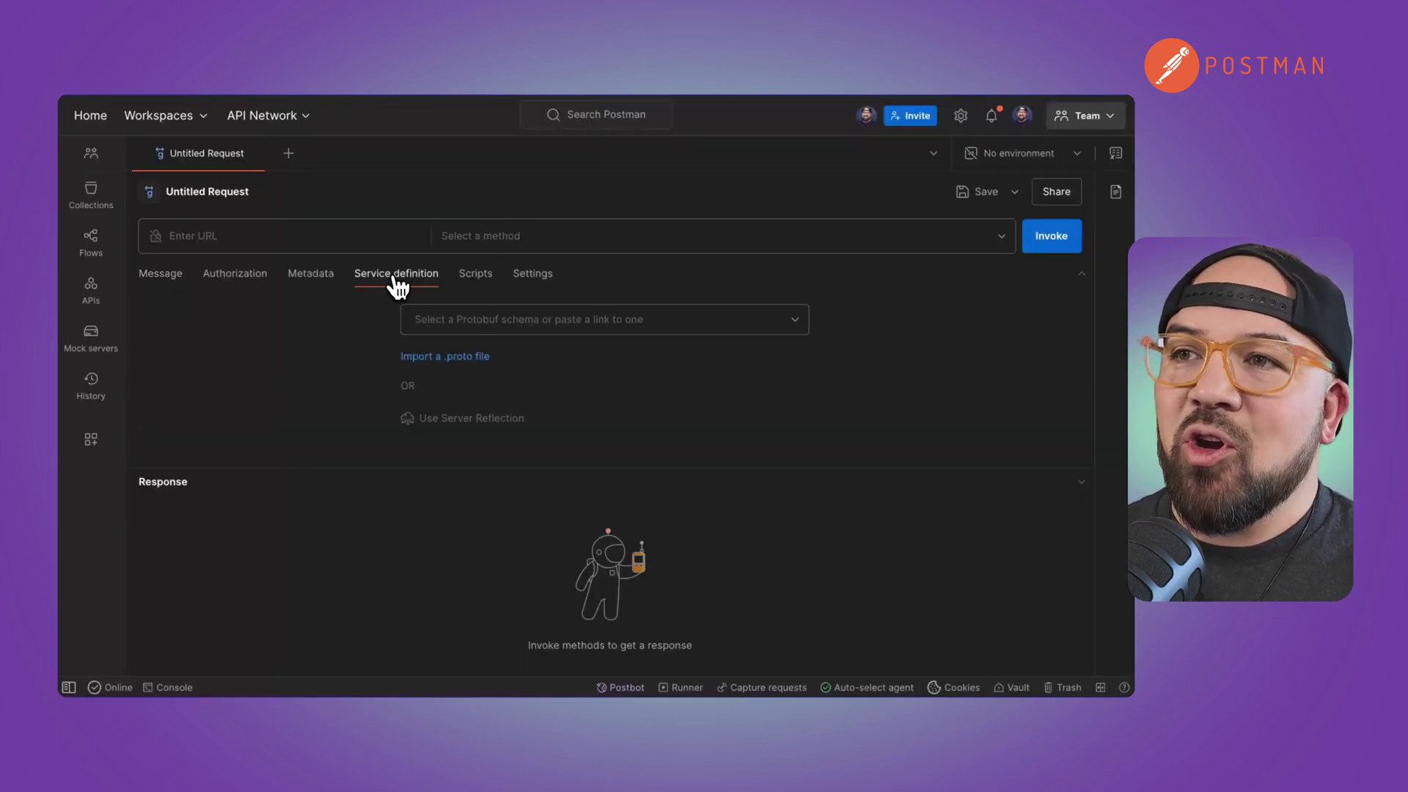
pyautogui.click(462, 356)
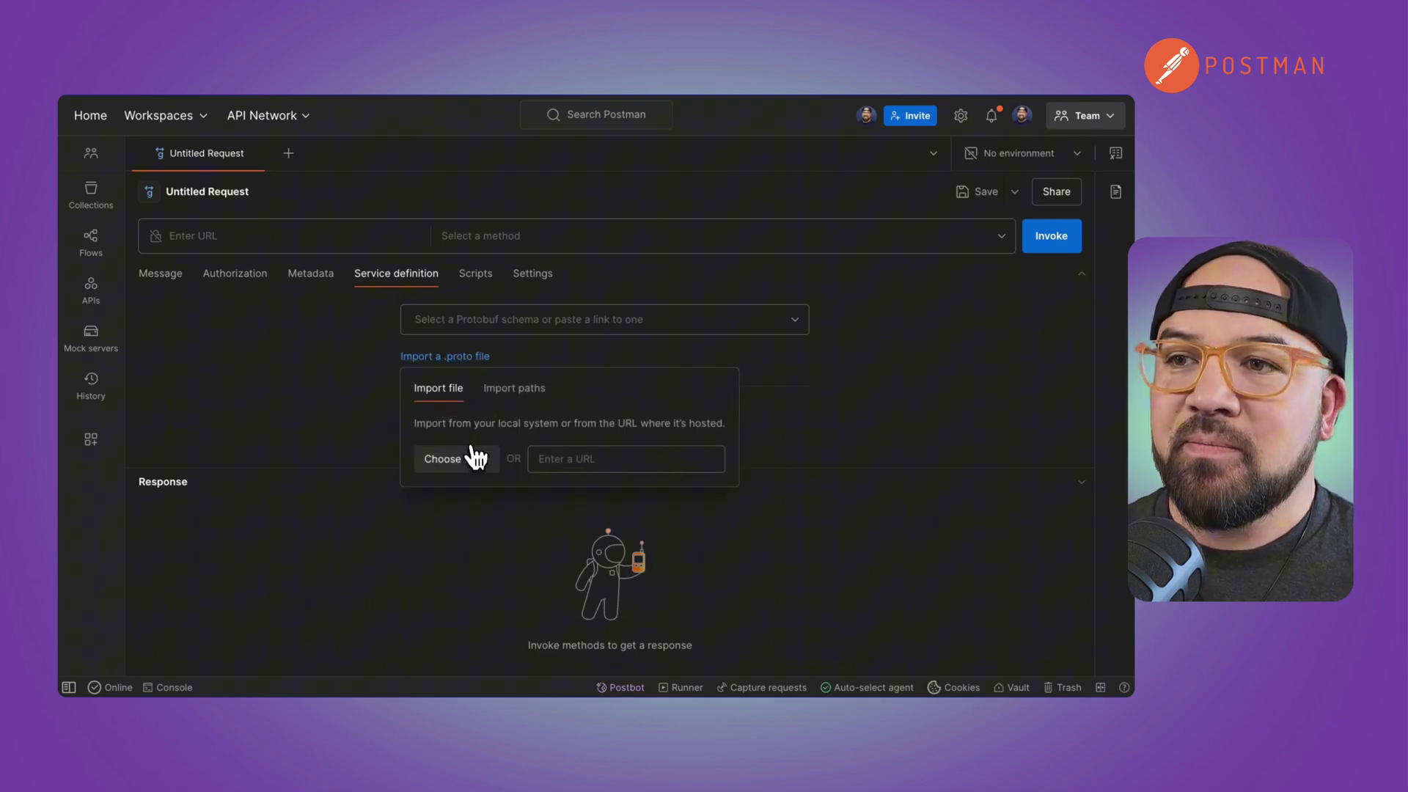
pyautogui.click(446, 459)
pyautogui.click(756, 315)
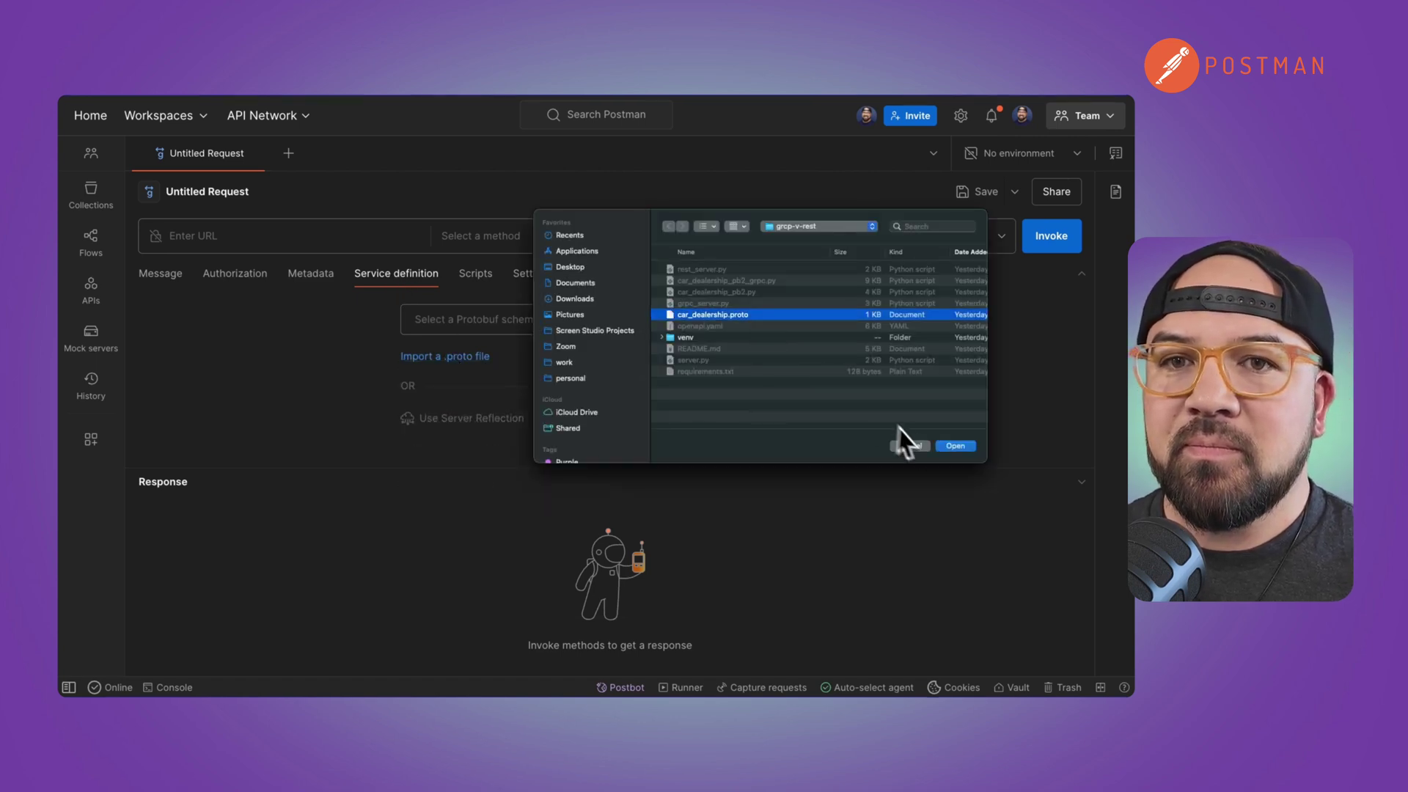
pyautogui.click(955, 446)
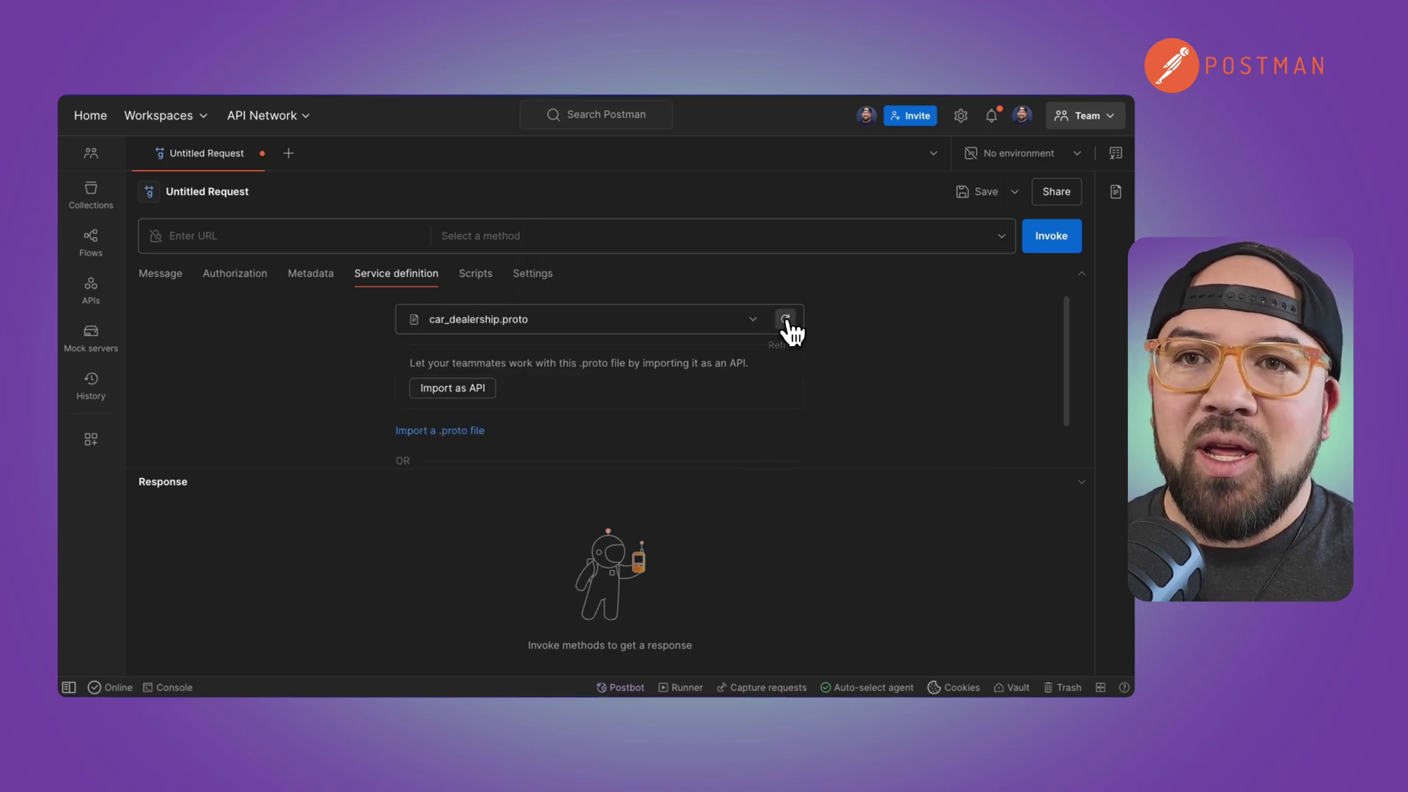
# Invoke the ListCars method on localhost:50051
pyautogui.click(556, 235)
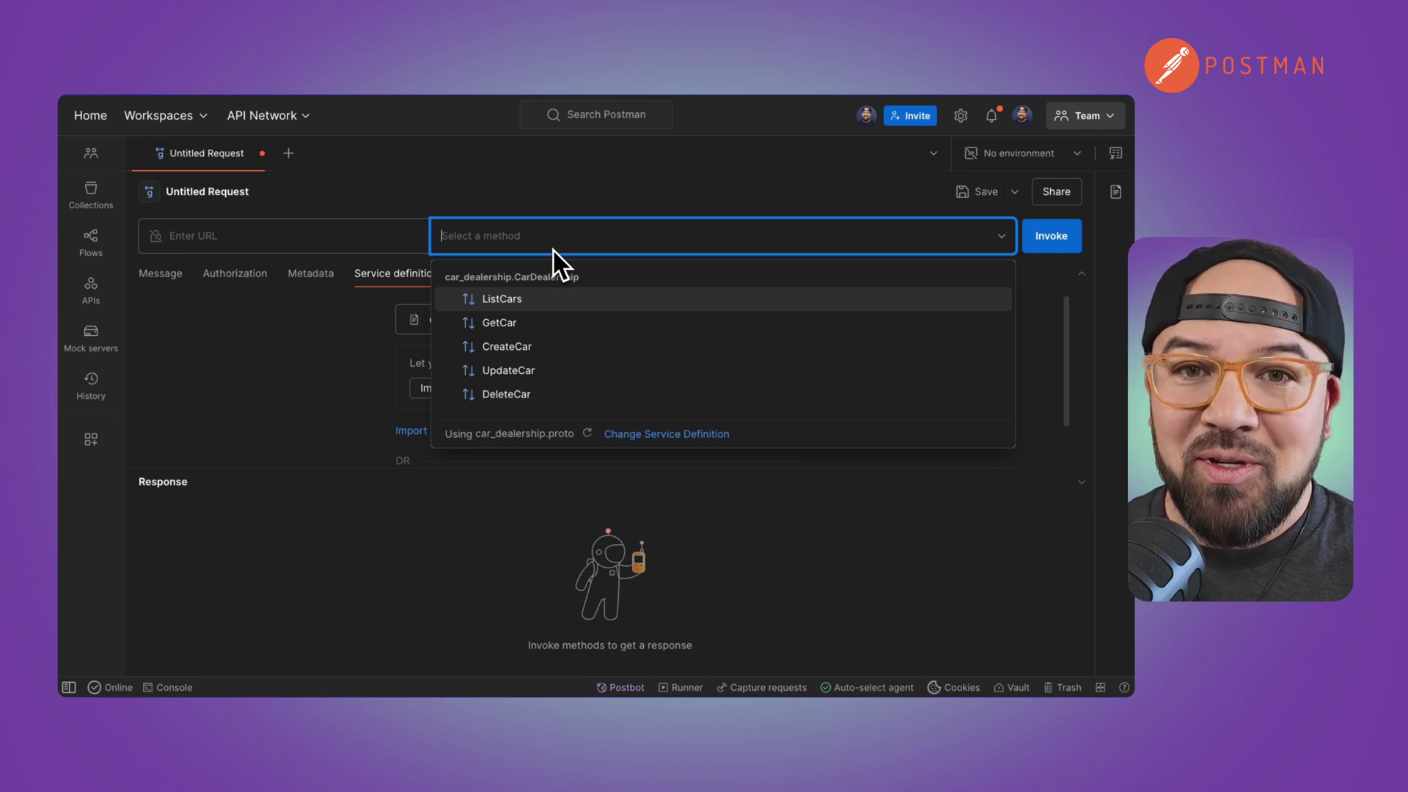
pyautogui.click(341, 235)
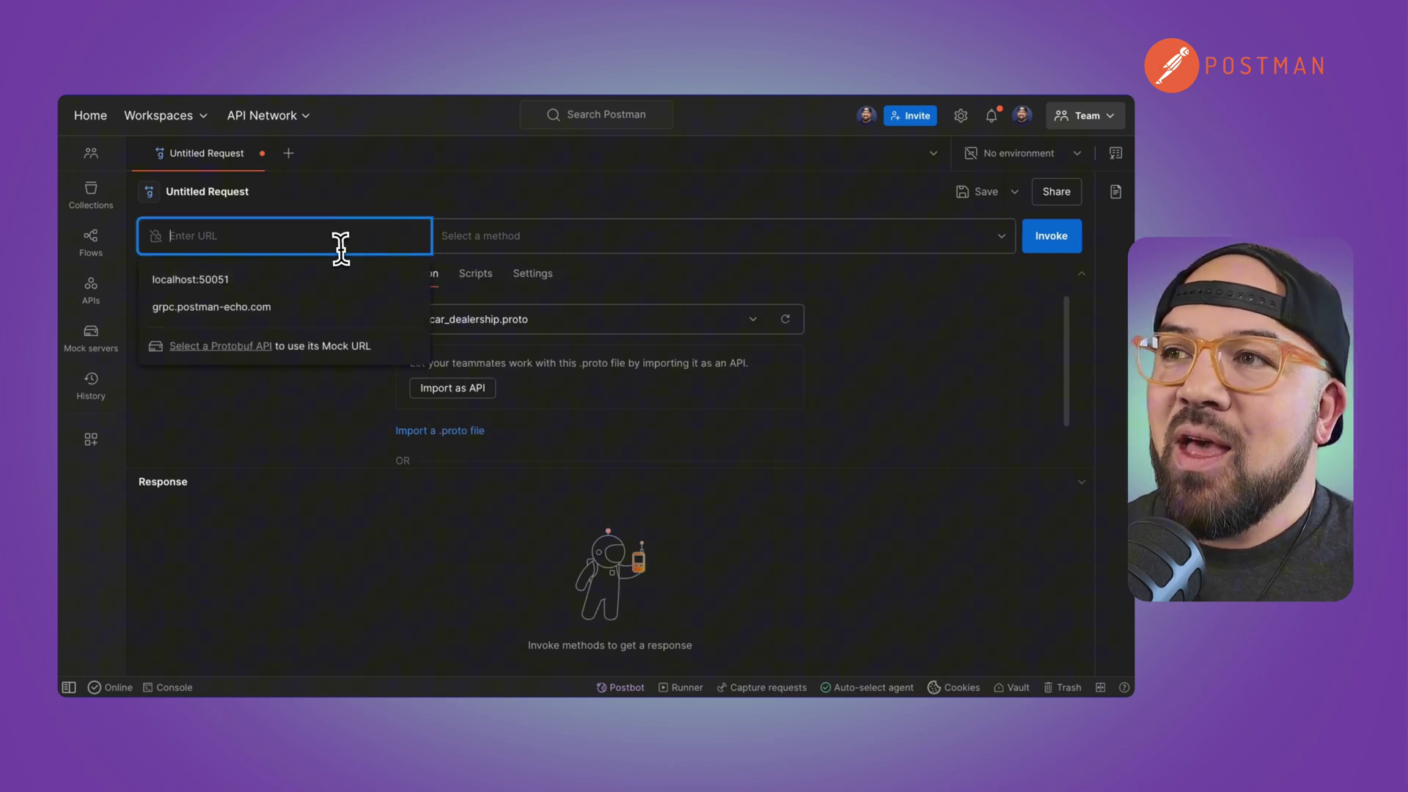
pyautogui.click(259, 285)
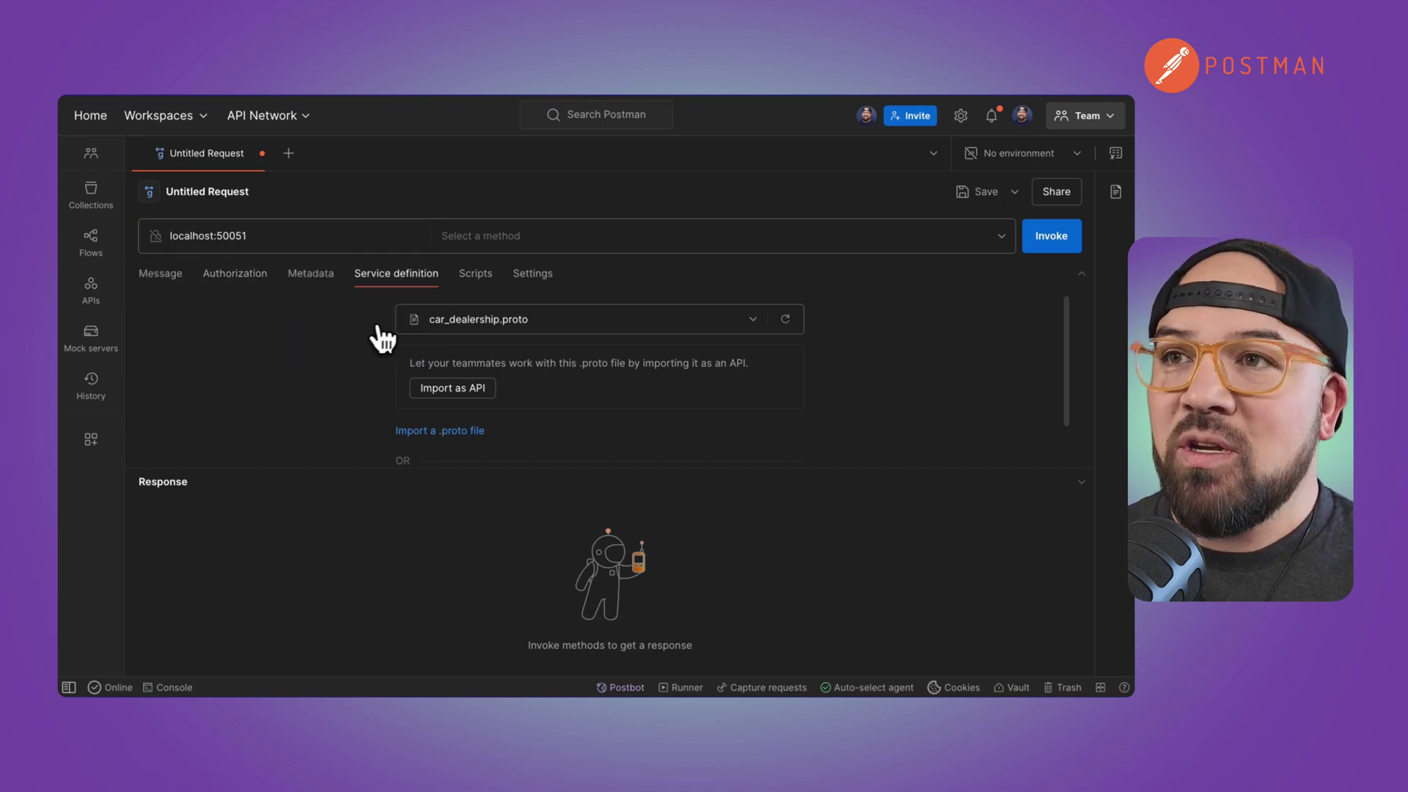
pyautogui.click(560, 236)
pyautogui.click(544, 300)
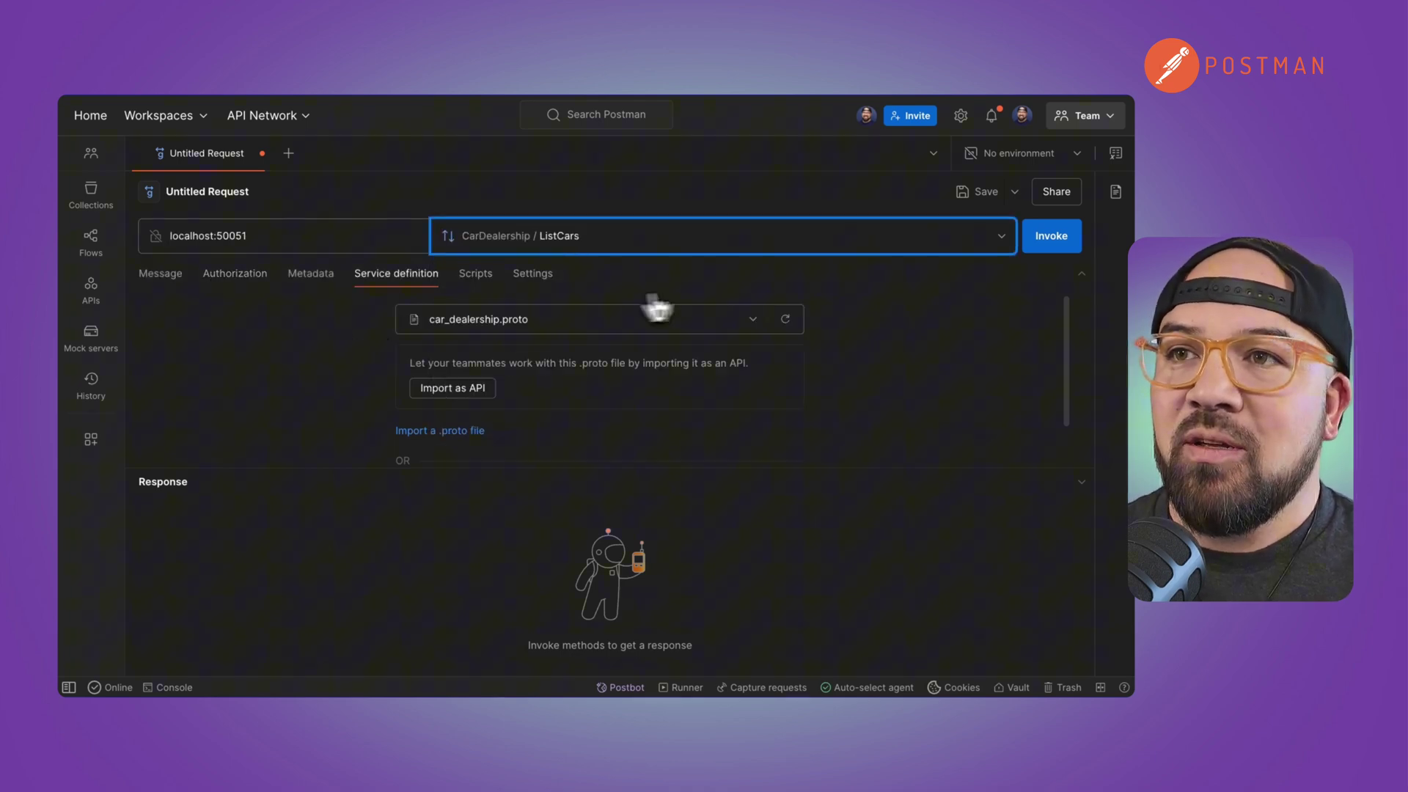
pyautogui.click(1051, 236)
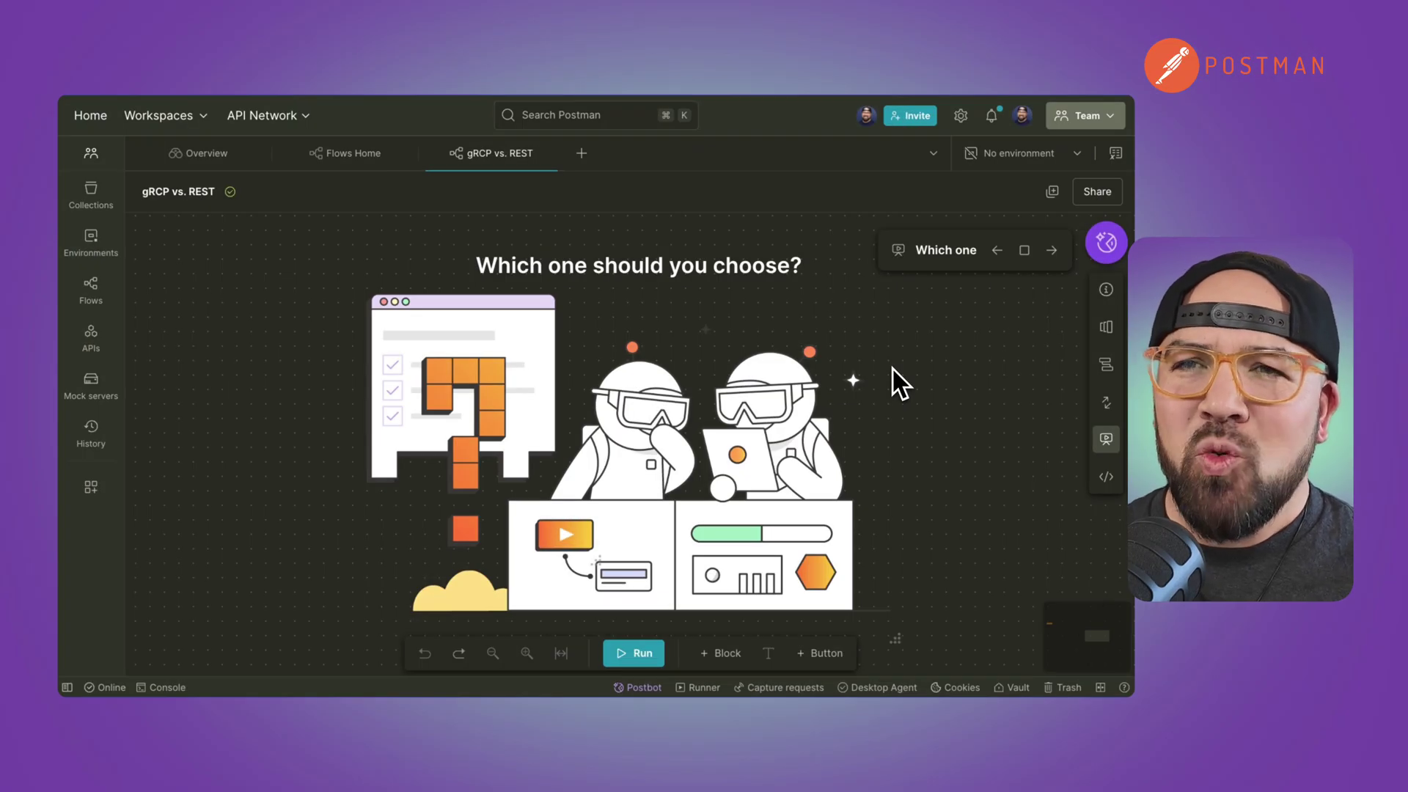
# Advance the gRPC vs. REST flow through the Truck v F1 slide to the Garage slide
pyautogui.click(1052, 251)
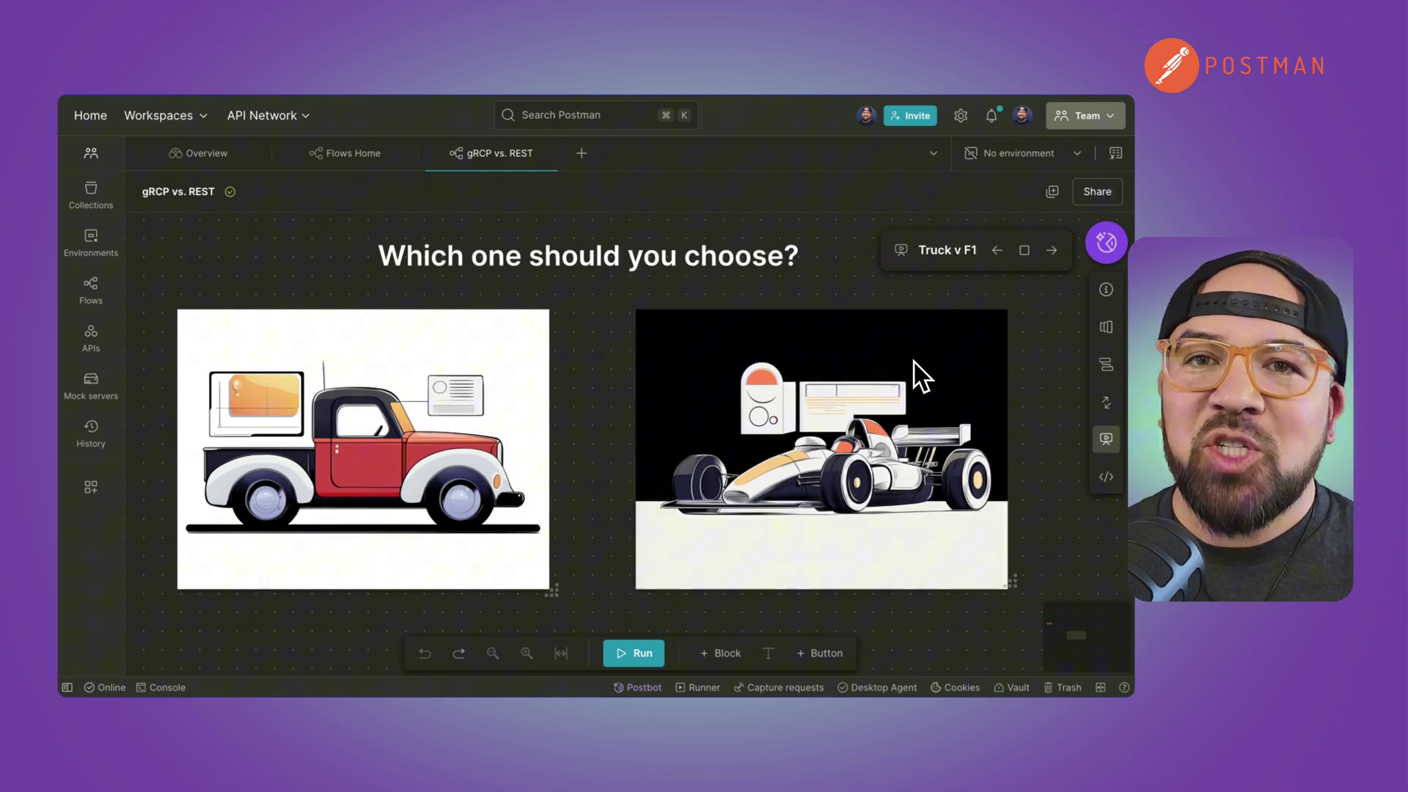
pyautogui.press('Right')
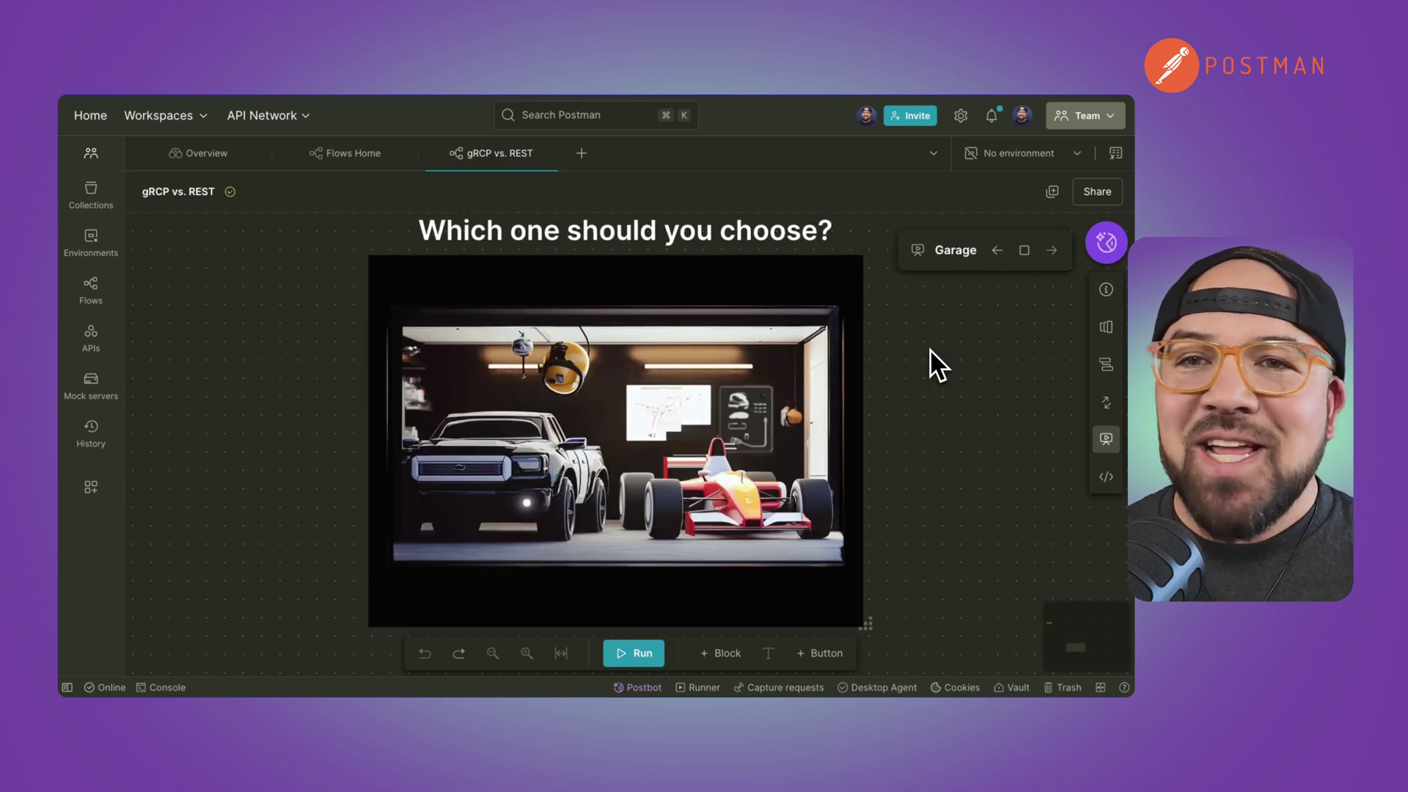